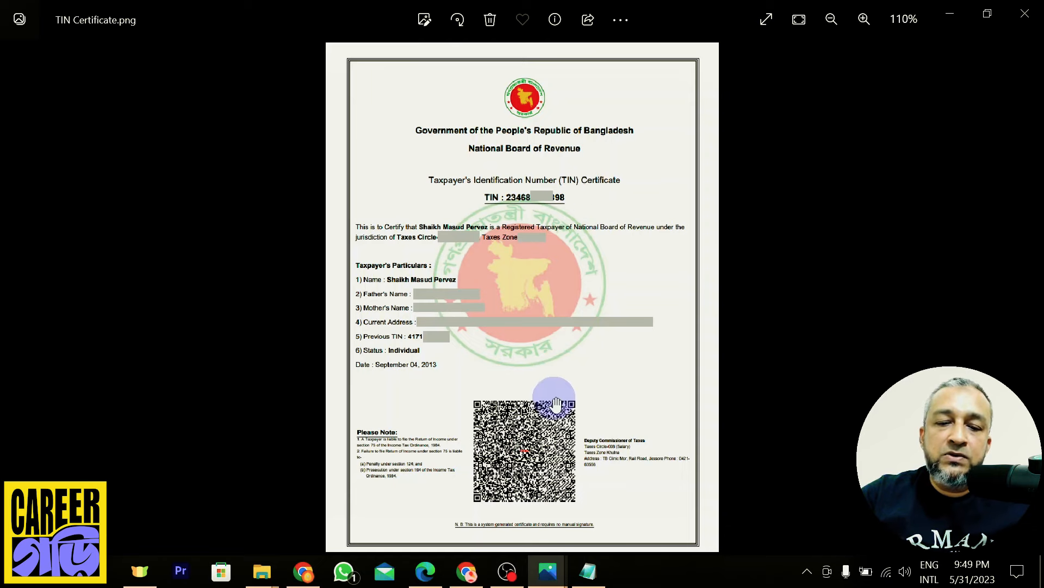
# From the TIN search results, open the NBR e-TIN site and its new-user Registration form
pyautogui.click(466, 571)
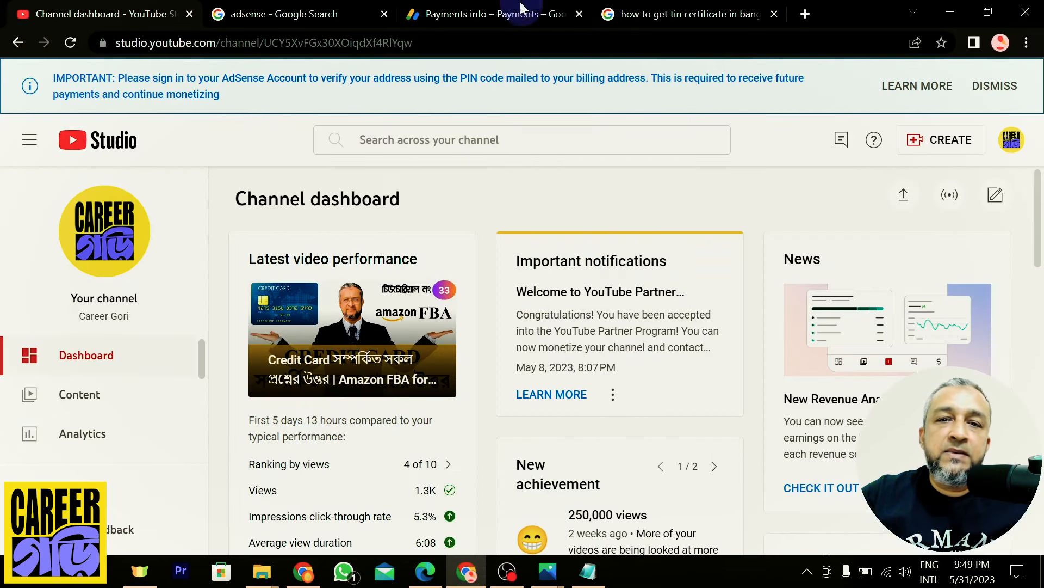
pyautogui.click(687, 12)
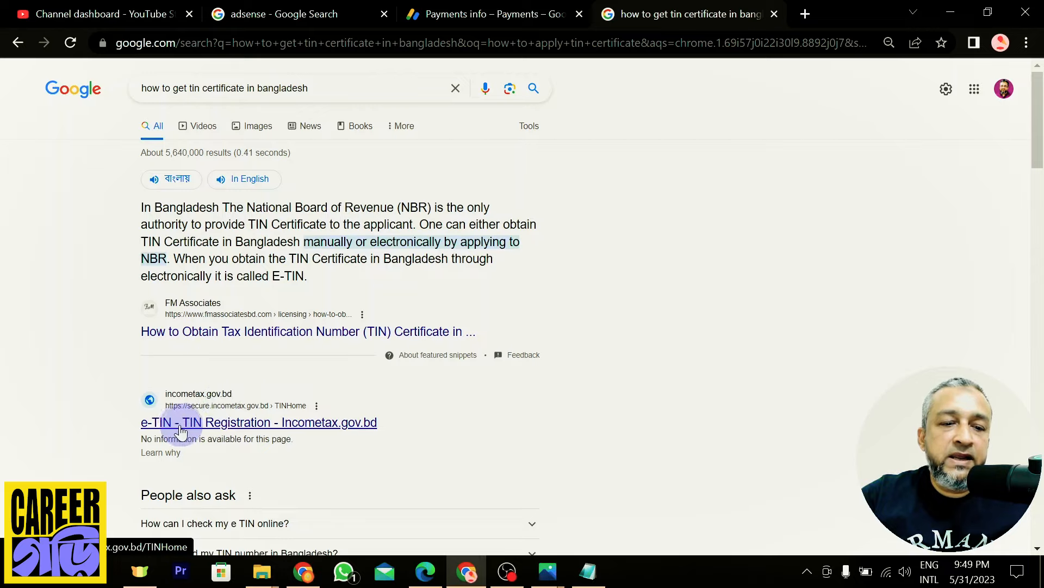
pyautogui.click(234, 427)
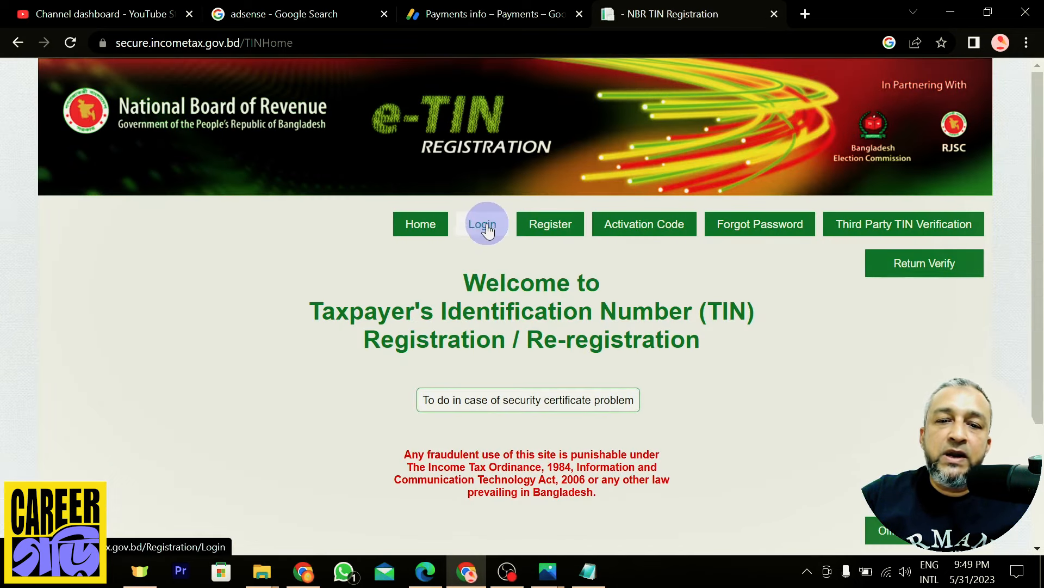
pyautogui.click(543, 227)
# Scroll through the Registration form to review its required fields
pyautogui.scroll(-1, 579, 292)
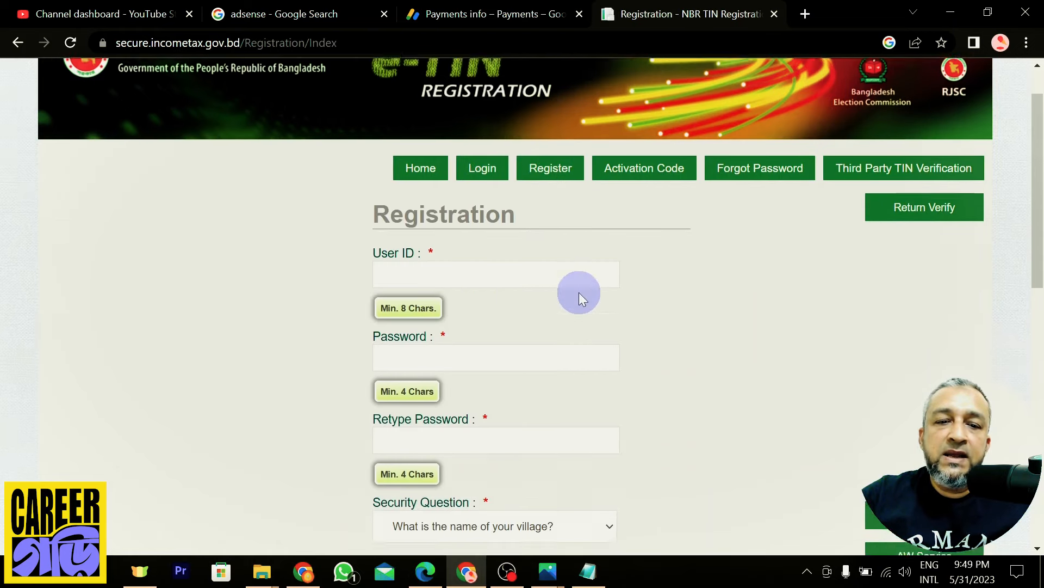
pyautogui.scroll(-1, 452, 234)
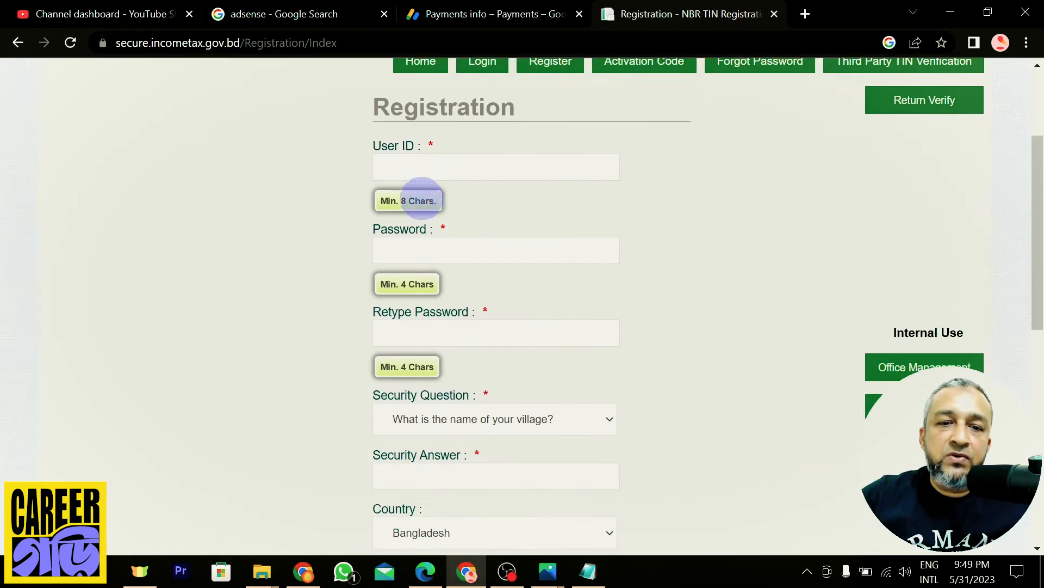
pyautogui.scroll(-3, 408, 274)
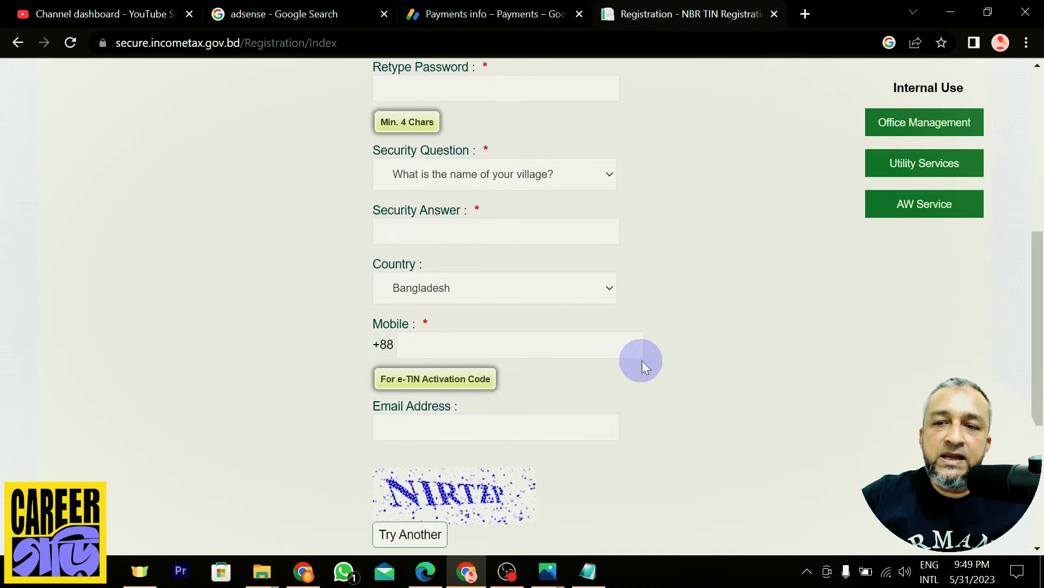
pyautogui.scroll(-3, 642, 360)
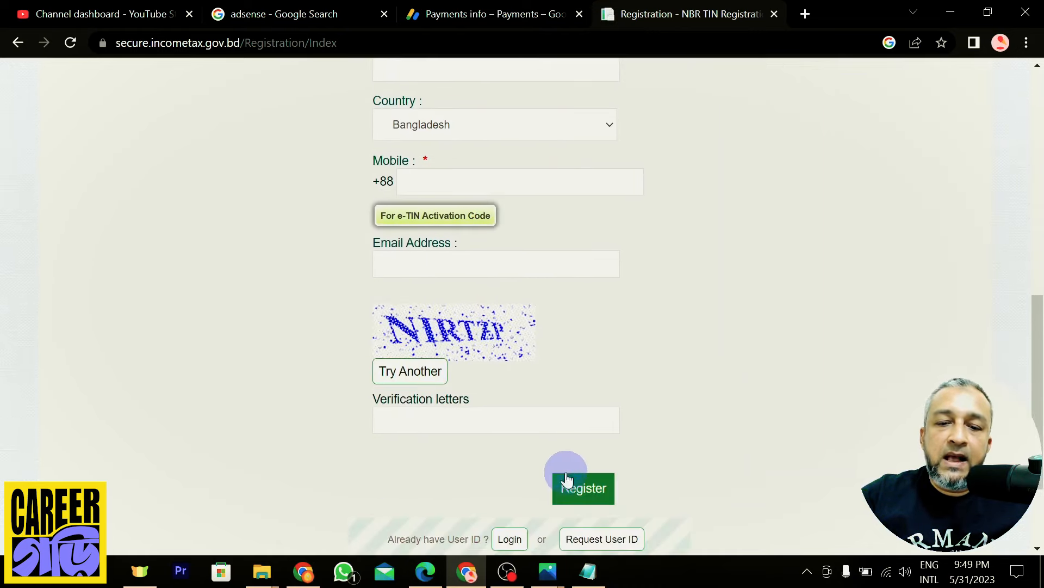
pyautogui.scroll(-5, 467, 286)
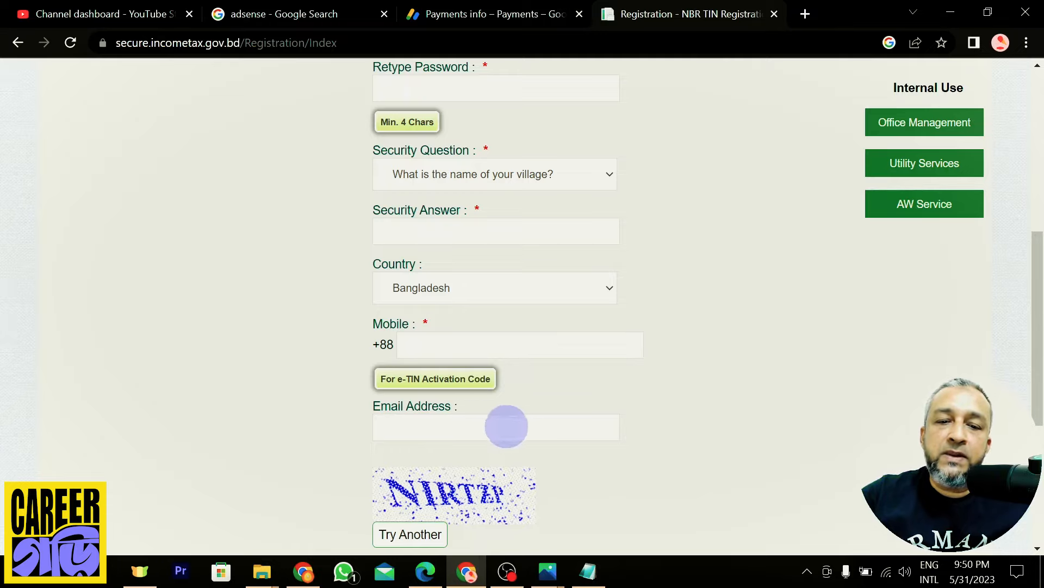
pyautogui.scroll(5, 581, 326)
pyautogui.scroll(3, 778, 129)
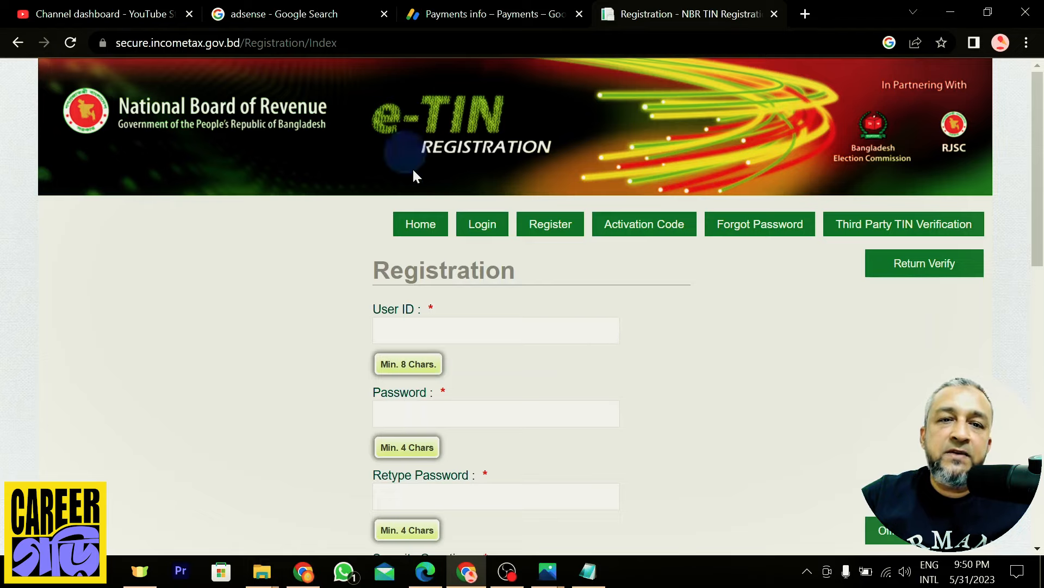
# Inspect TIN Certificate.png's taxpayer particulars and issue date in Photos, then return to Chrome
pyautogui.moveTo(548, 577)
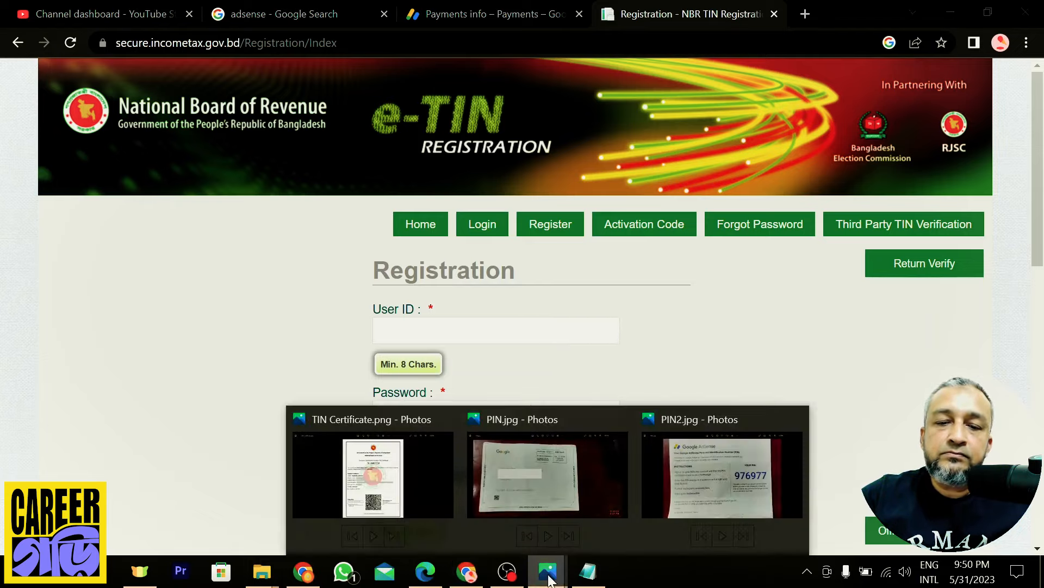
pyautogui.click(375, 484)
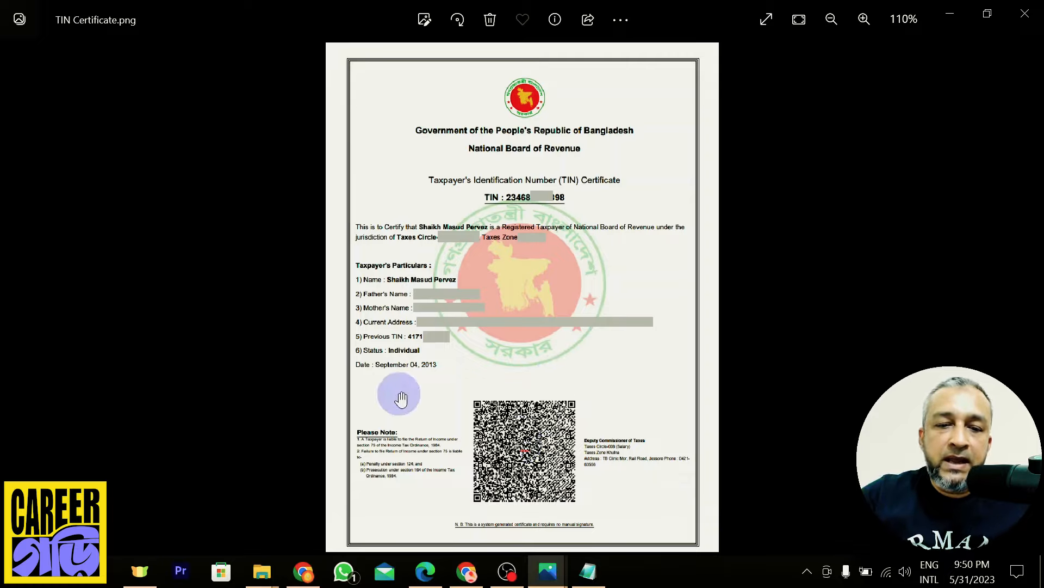
pyautogui.scroll(6, 404, 381)
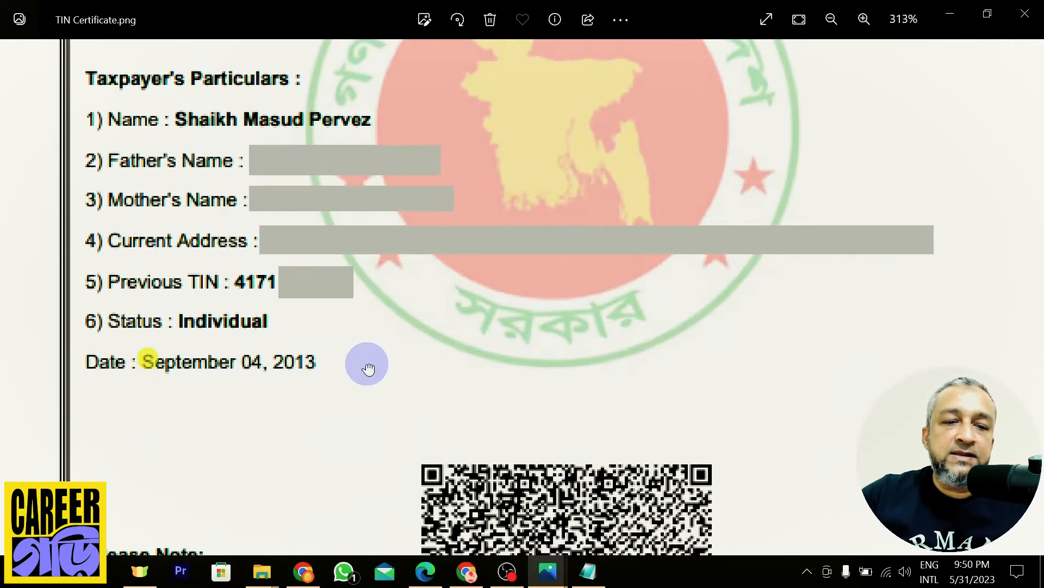
pyautogui.scroll(-4, 381, 375)
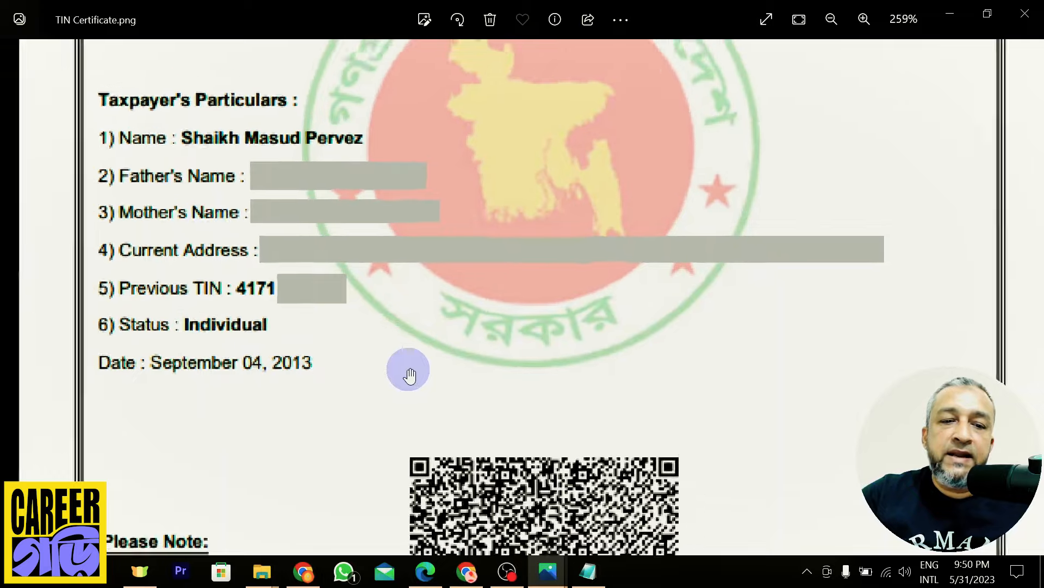
pyautogui.scroll(-3, 516, 368)
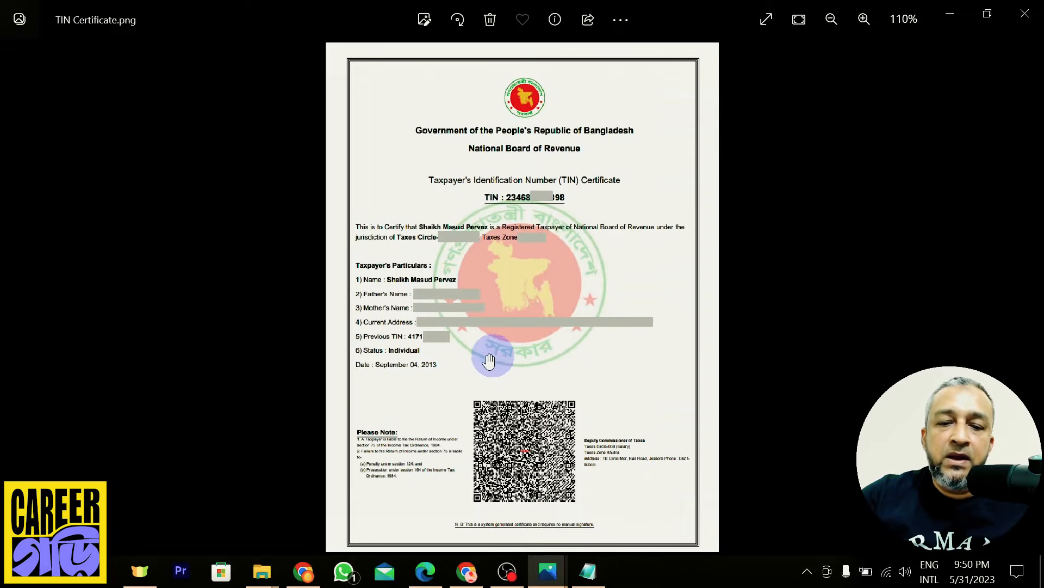
pyautogui.scroll(-1, 484, 356)
pyautogui.scroll(1, 478, 353)
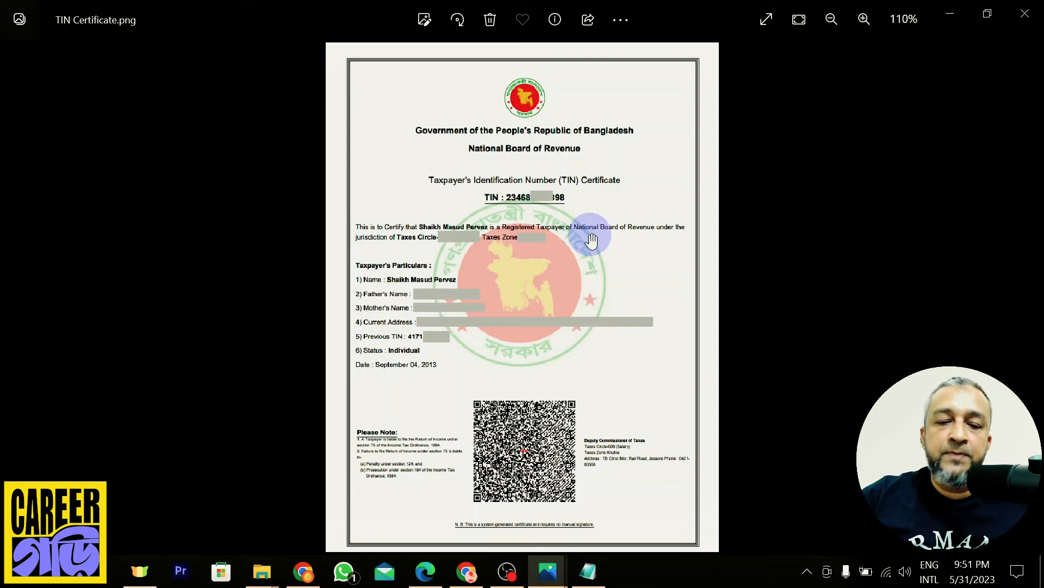
pyautogui.click(470, 580)
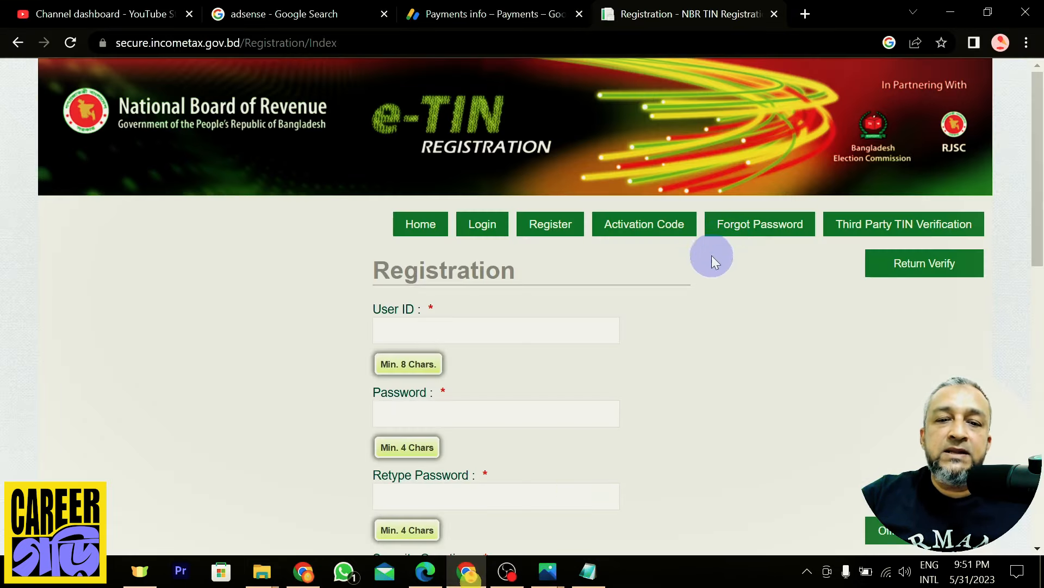
# Highlight the dashboard banner about verifying the AdSense address with the mailed PIN
pyautogui.click(148, 8)
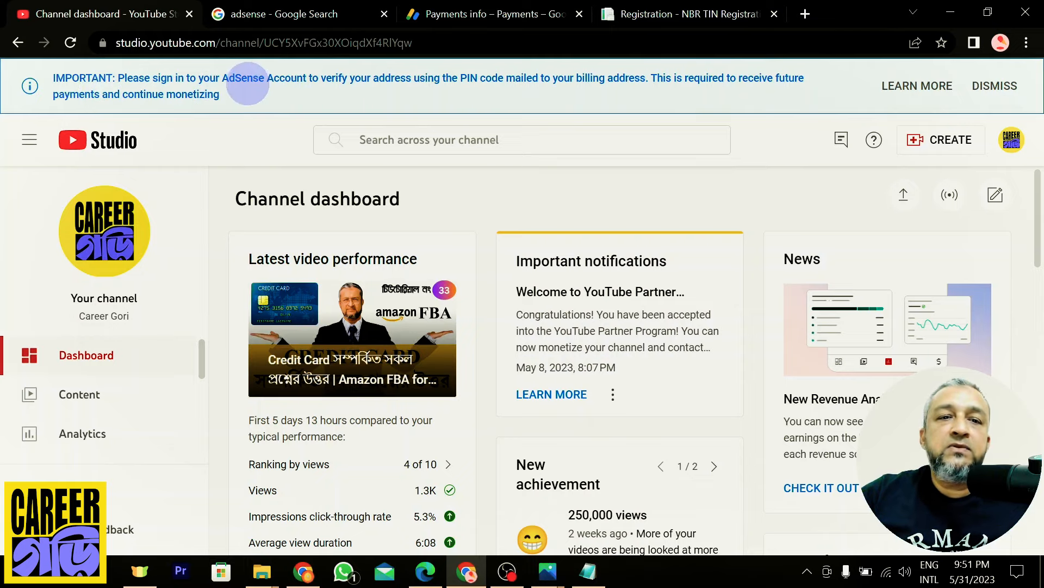
pyautogui.moveTo(211, 80); pyautogui.dragTo(433, 79)
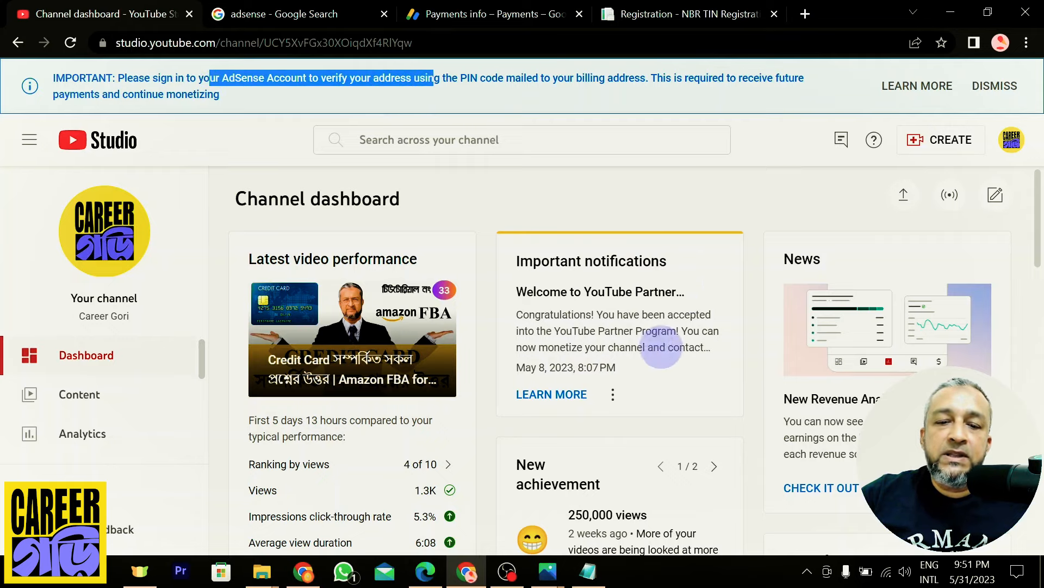
pyautogui.click(549, 577)
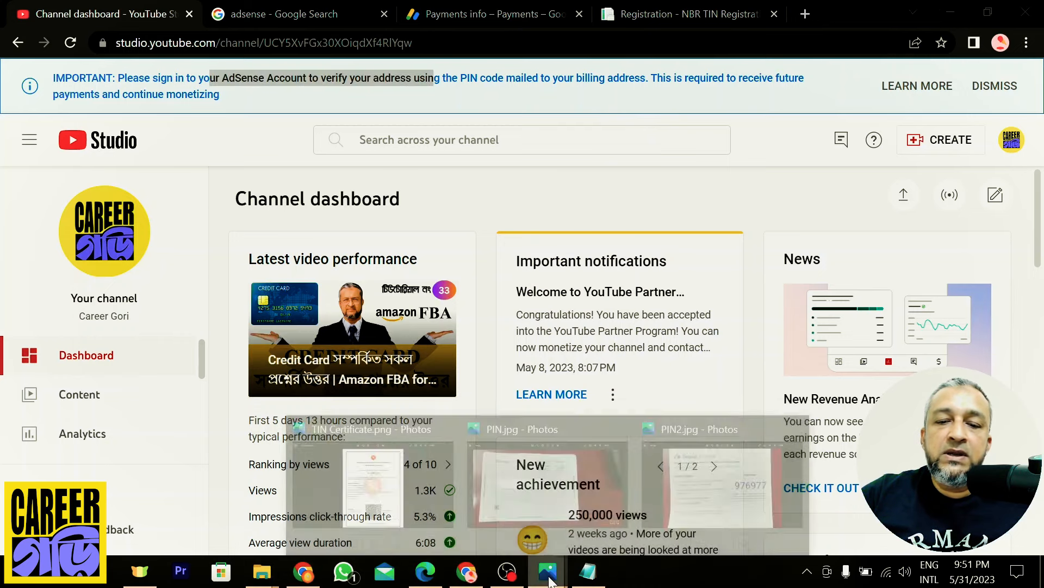
# View PIN.jpg (Google envelope) and PIN2.jpg (AdSense PIN letter), then go back to YouTube Studio
pyautogui.click(541, 460)
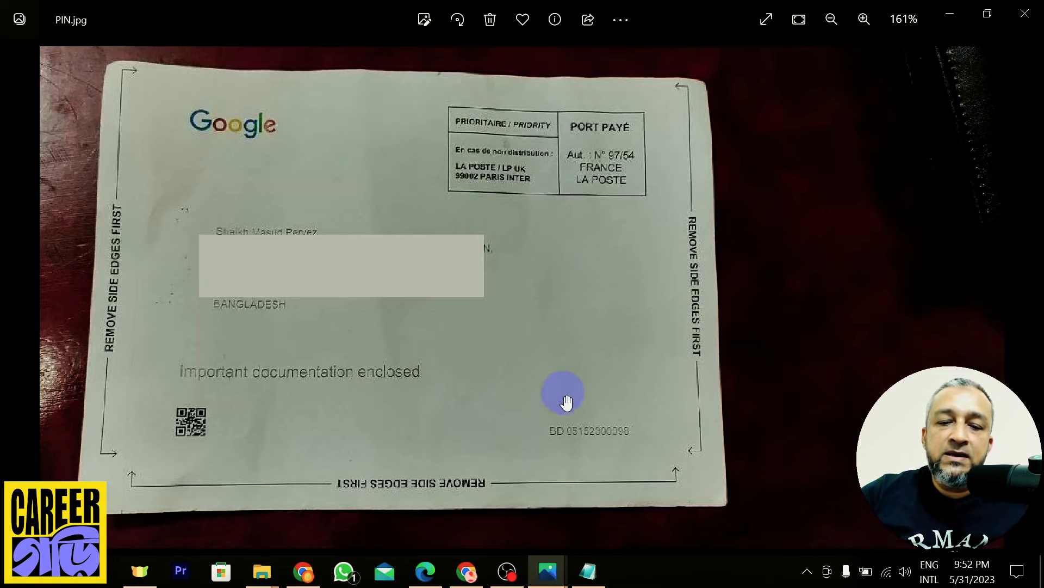
pyautogui.click(561, 556)
pyautogui.click(691, 492)
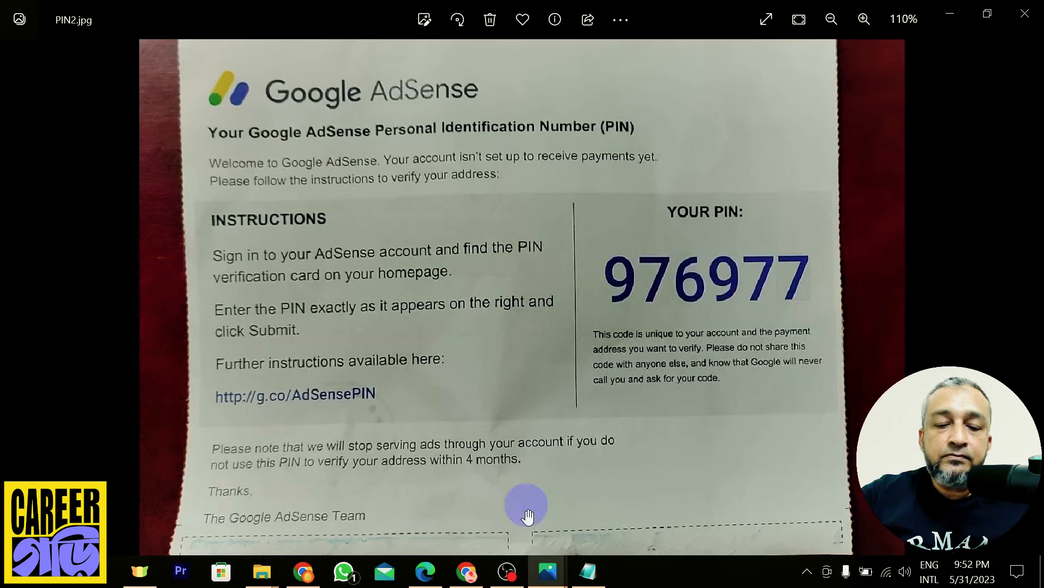
pyautogui.click(475, 581)
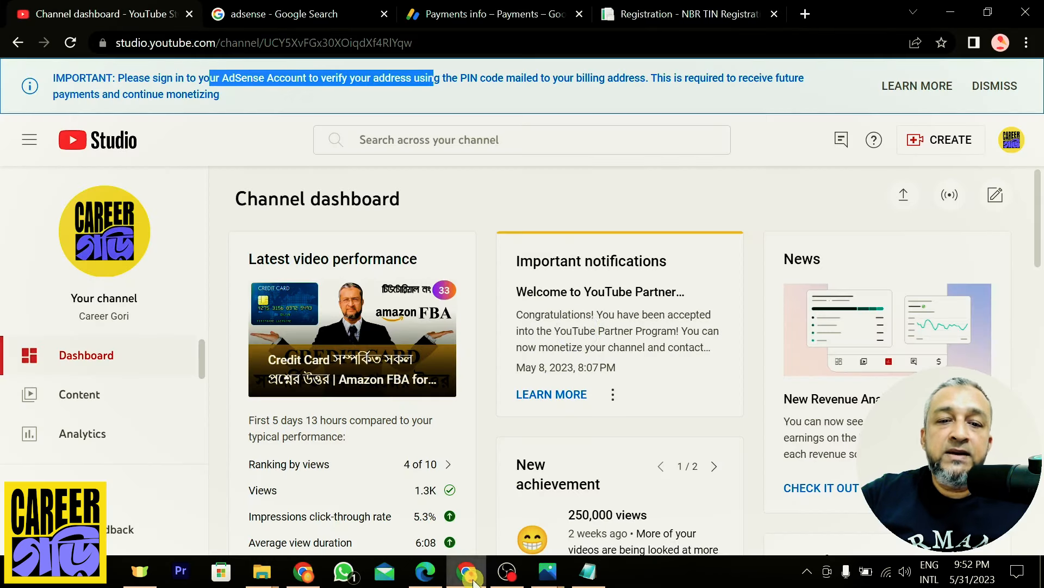
# Clear the banner selection and switch to the AdSense Payments info tab showing $0.00 earnings
pyautogui.click(647, 199)
pyautogui.scroll(-4, 656, 291)
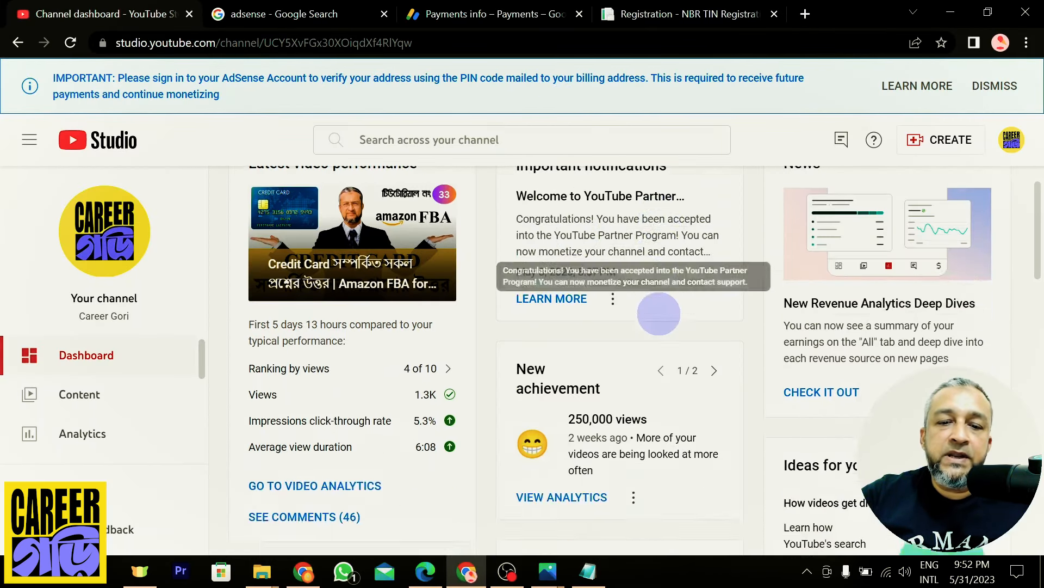
pyautogui.scroll(4, 658, 316)
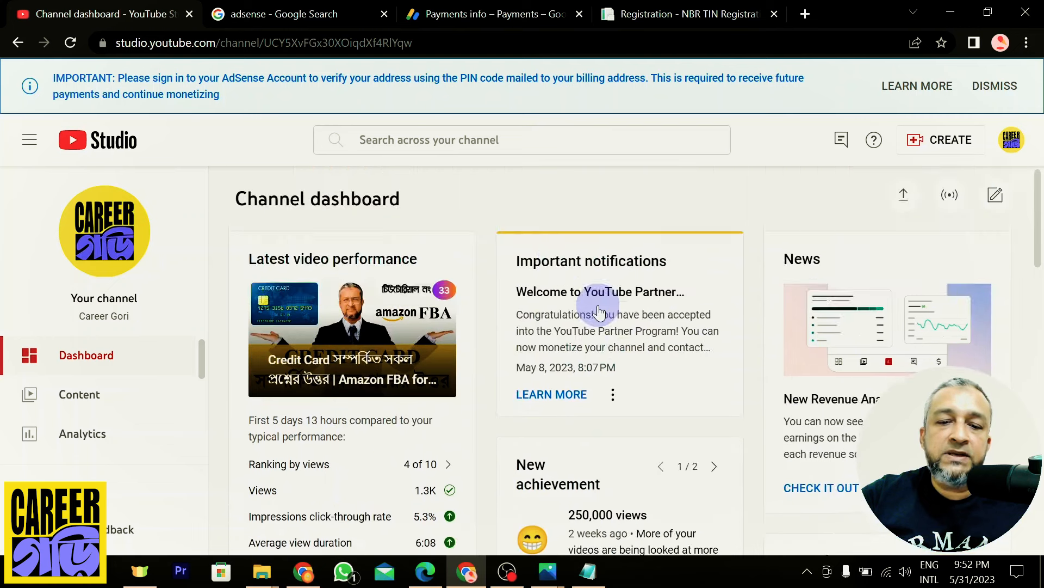
pyautogui.click(326, 8)
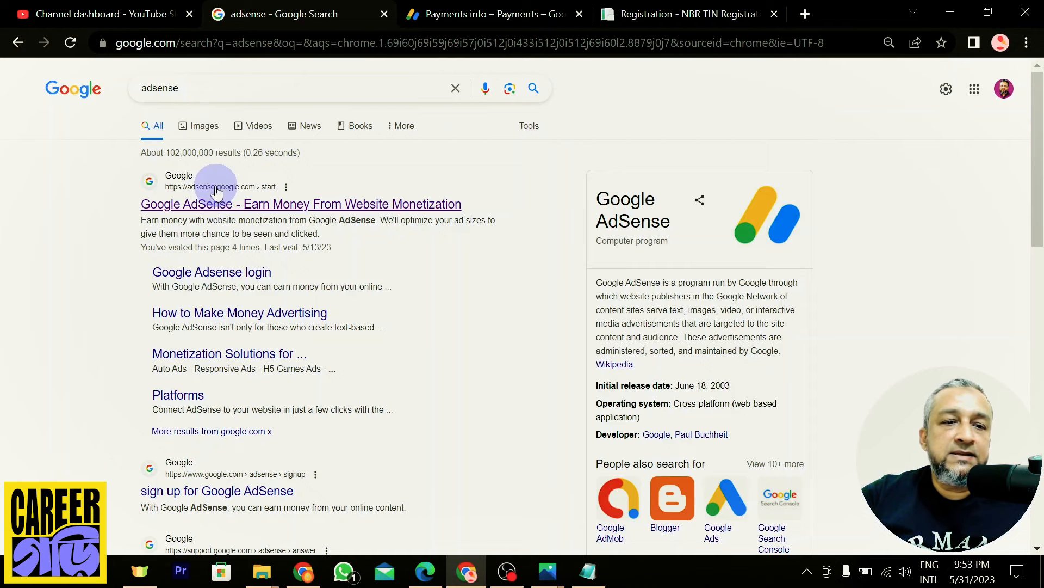
pyautogui.click(473, 13)
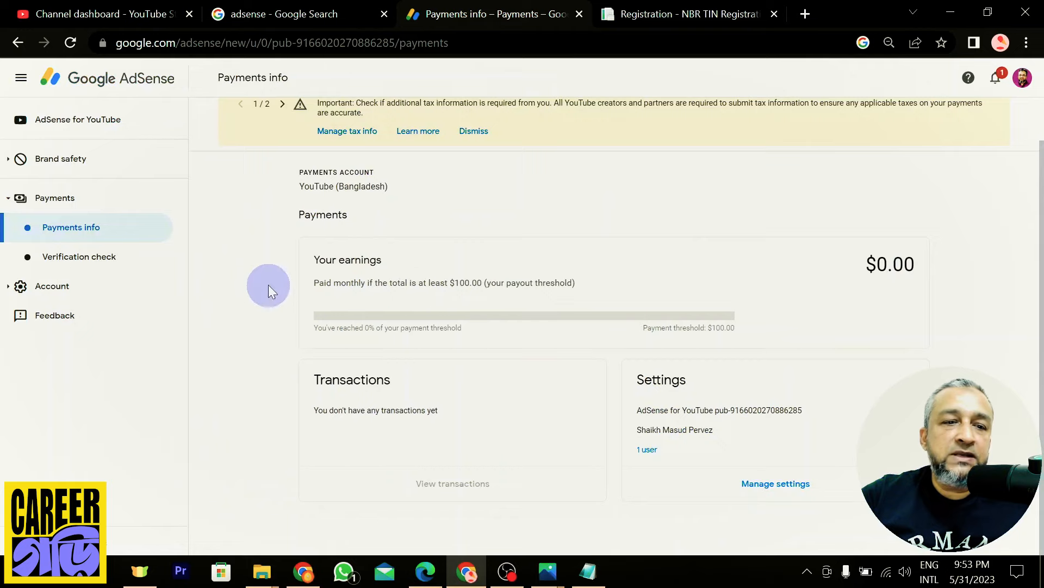
# Open Verification check under Payments in the AdSense sidebar
pyautogui.scroll(1, 278, 276)
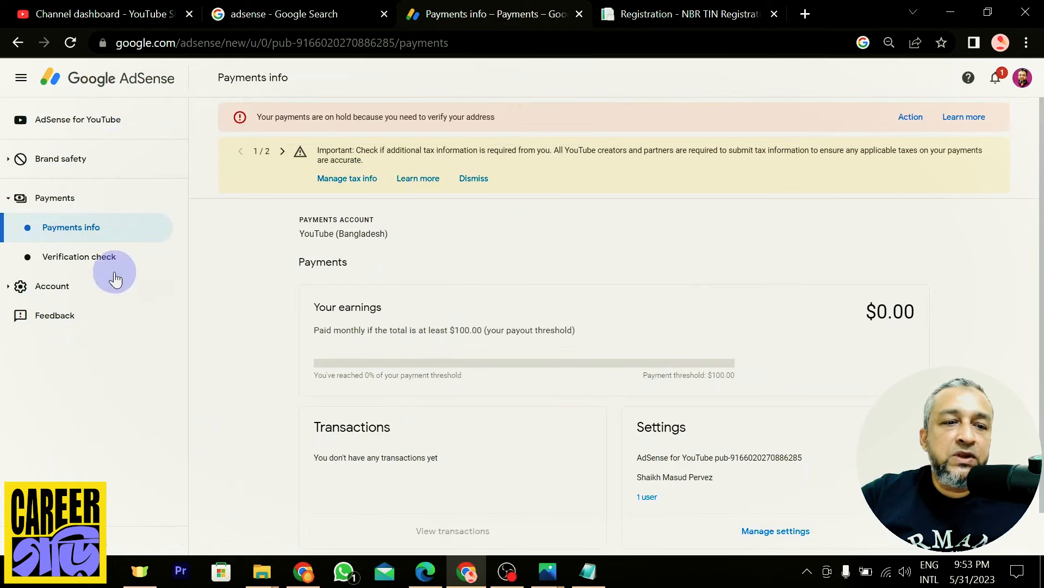
pyautogui.click(76, 264)
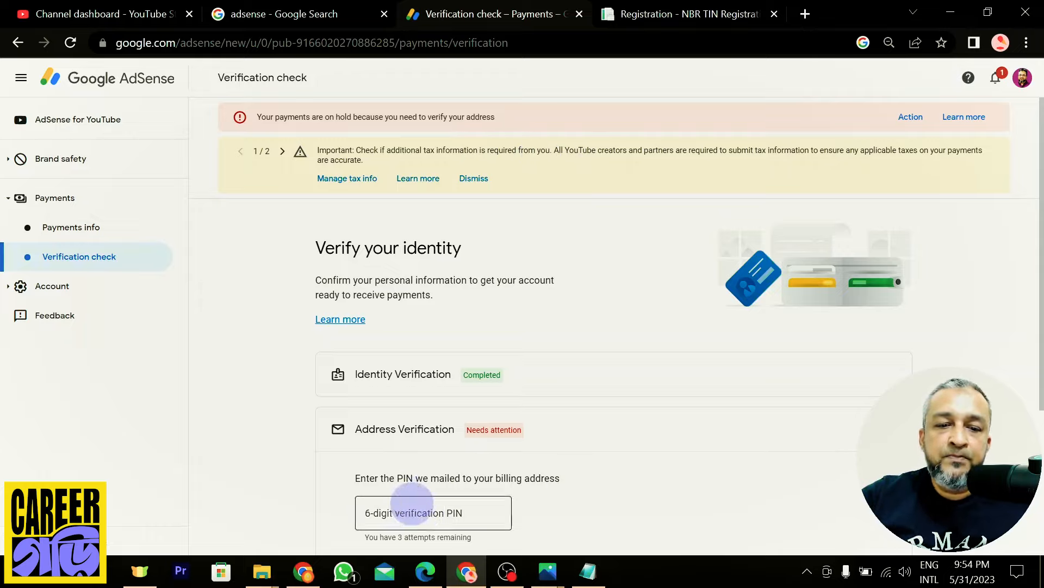
# Enter the 6-digit PIN read from the mailed letter photo and submit it
pyautogui.click(422, 513)
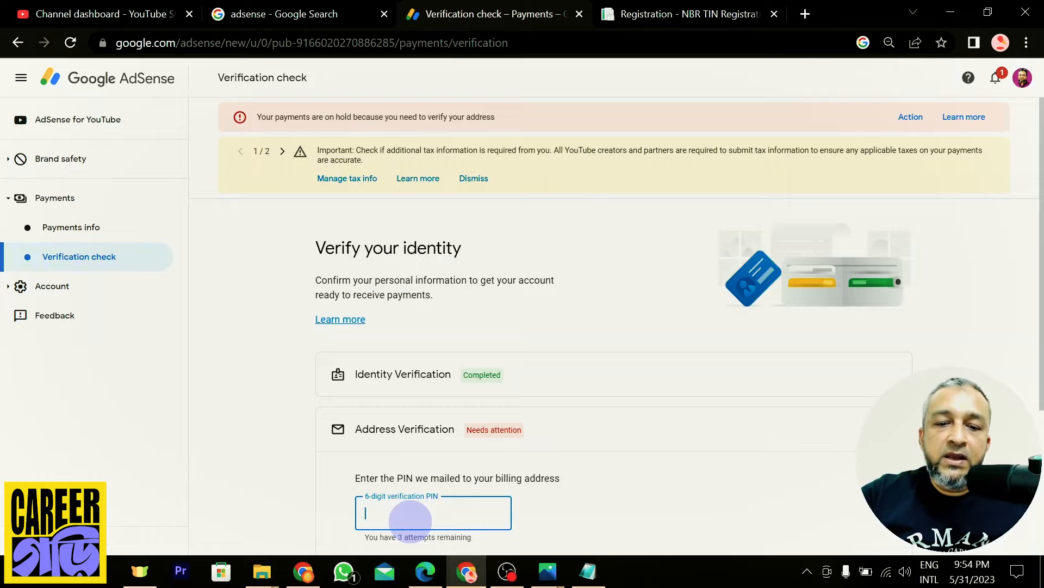
pyautogui.click(557, 573)
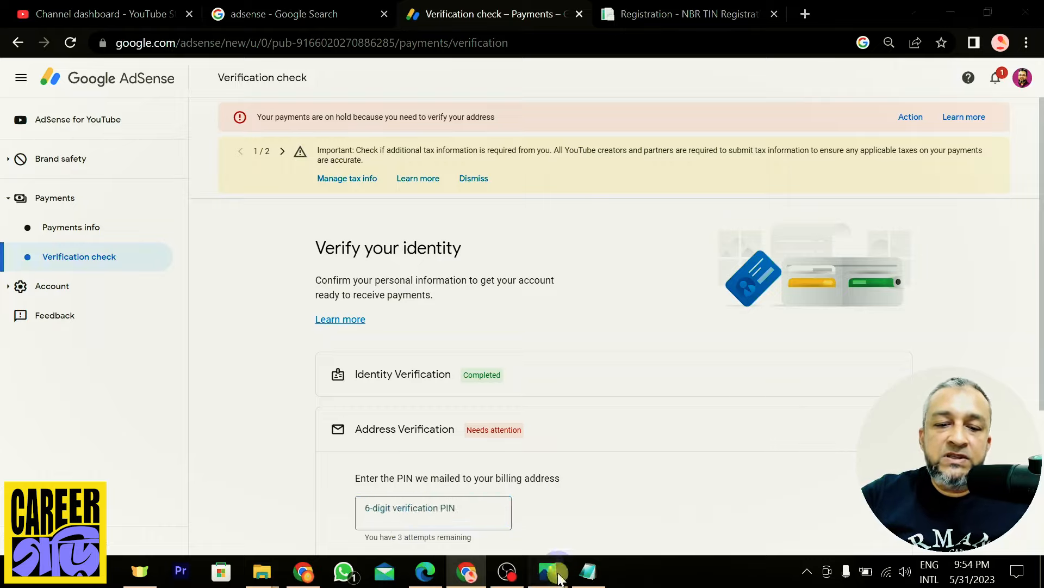
pyautogui.click(684, 504)
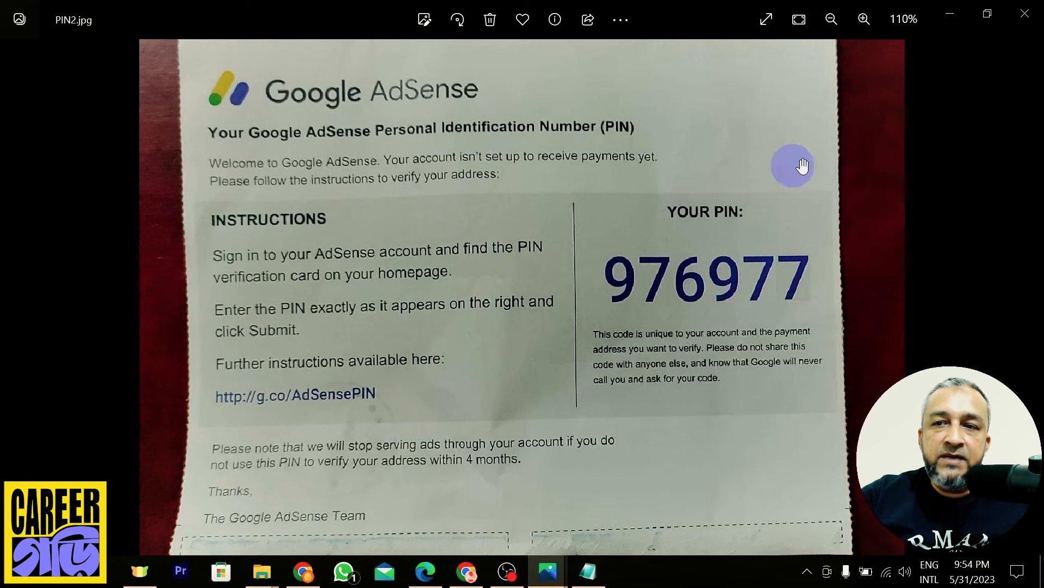
pyautogui.click(952, 14)
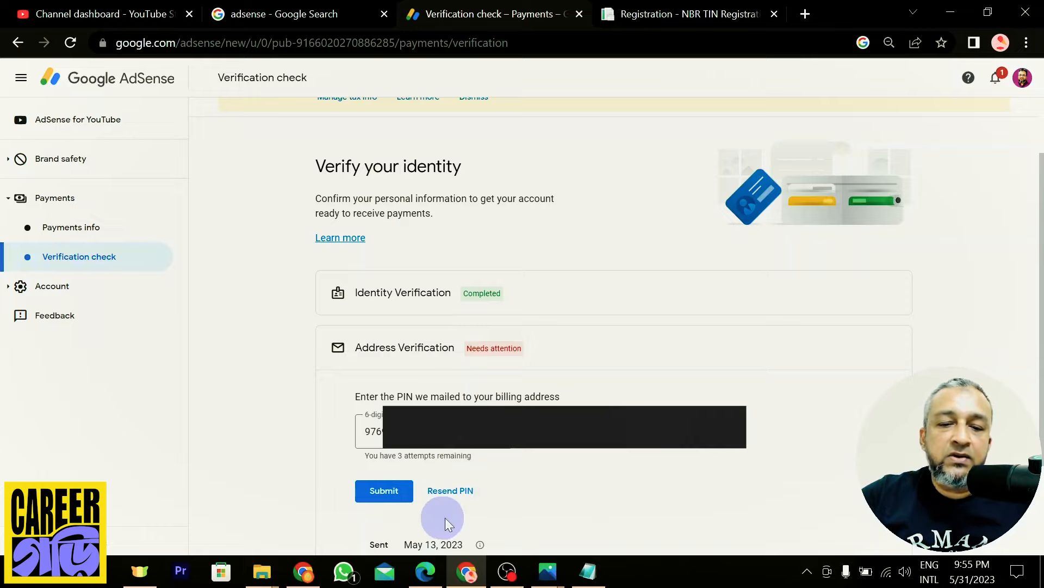
pyautogui.click(386, 491)
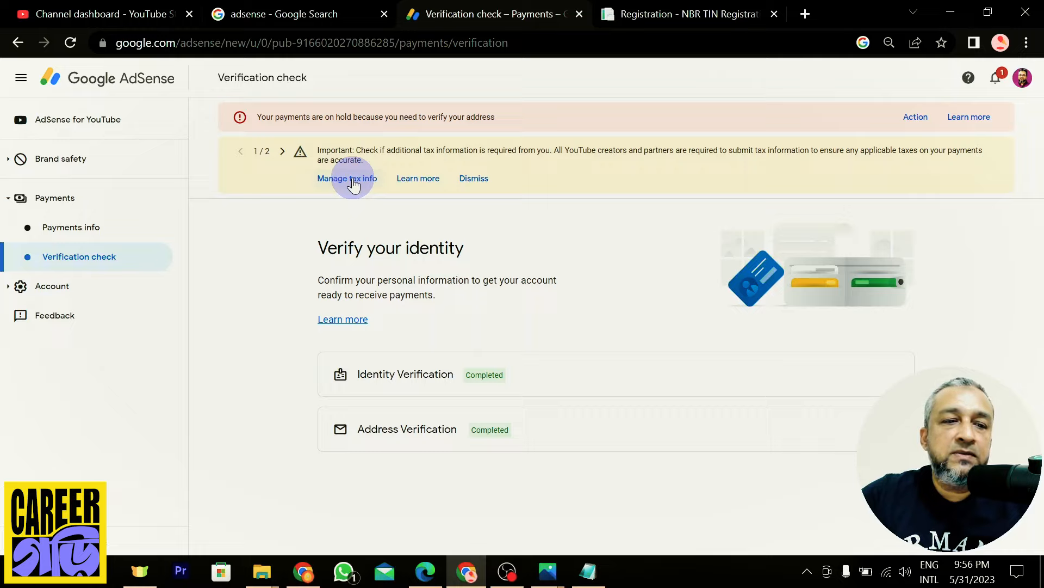
# Go to Payments info and follow the Manage tax info link in the tax banner
pyautogui.click(76, 225)
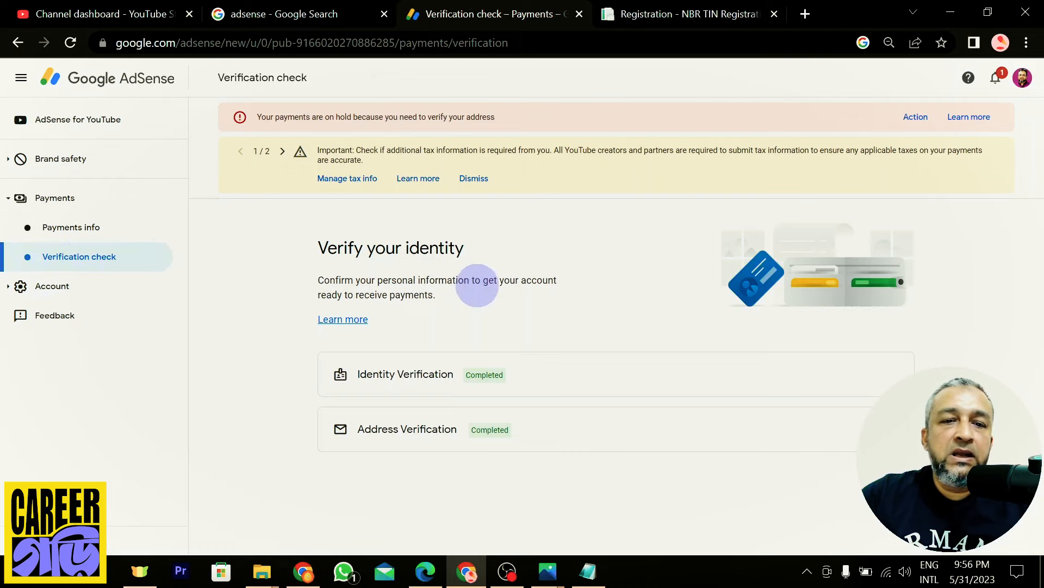
pyautogui.click(348, 179)
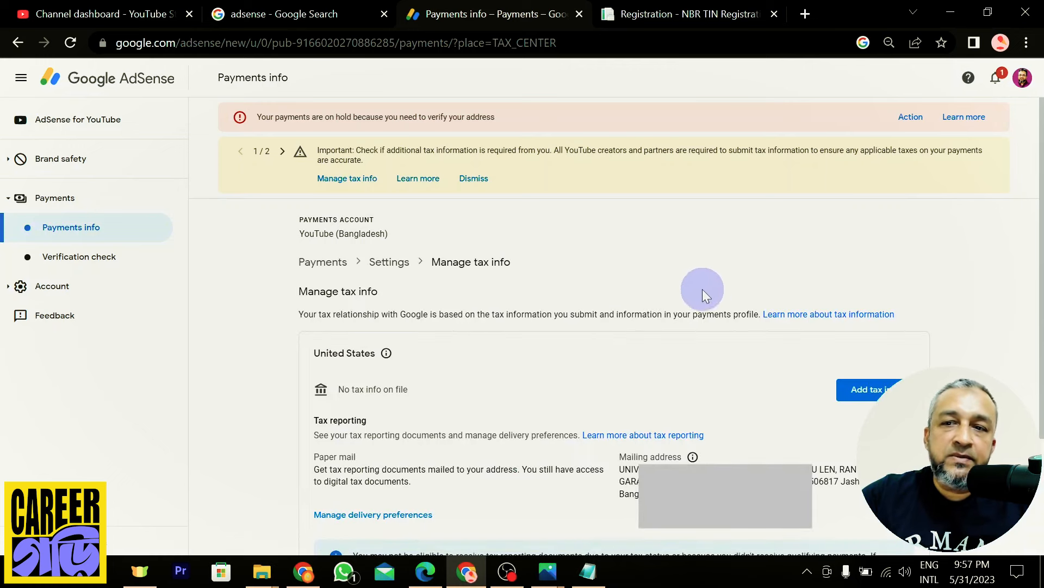
# Choose Add tax info, read the Before you start dialog, and start the form
pyautogui.click(877, 390)
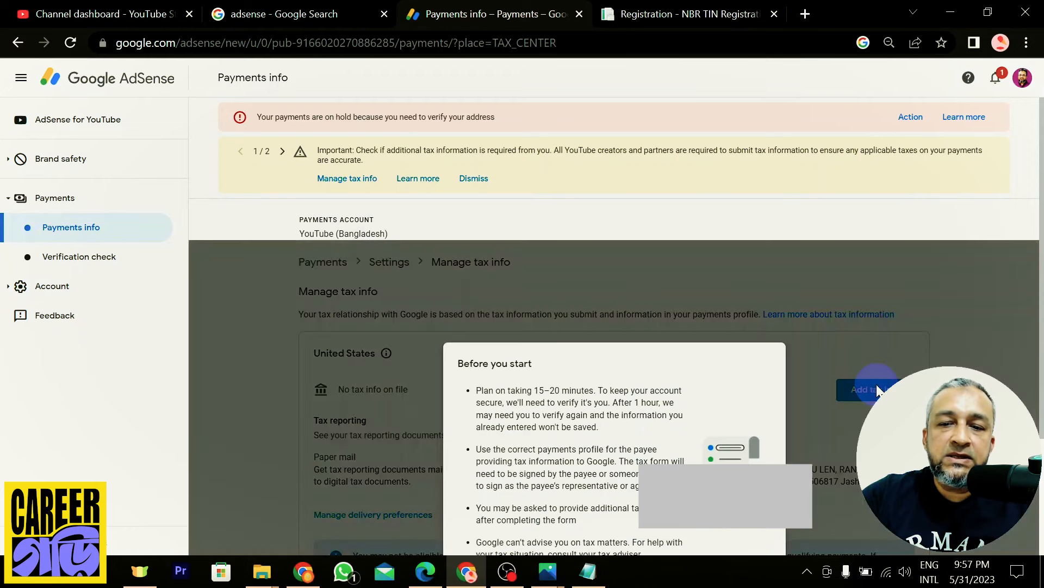
pyautogui.scroll(-3, 749, 382)
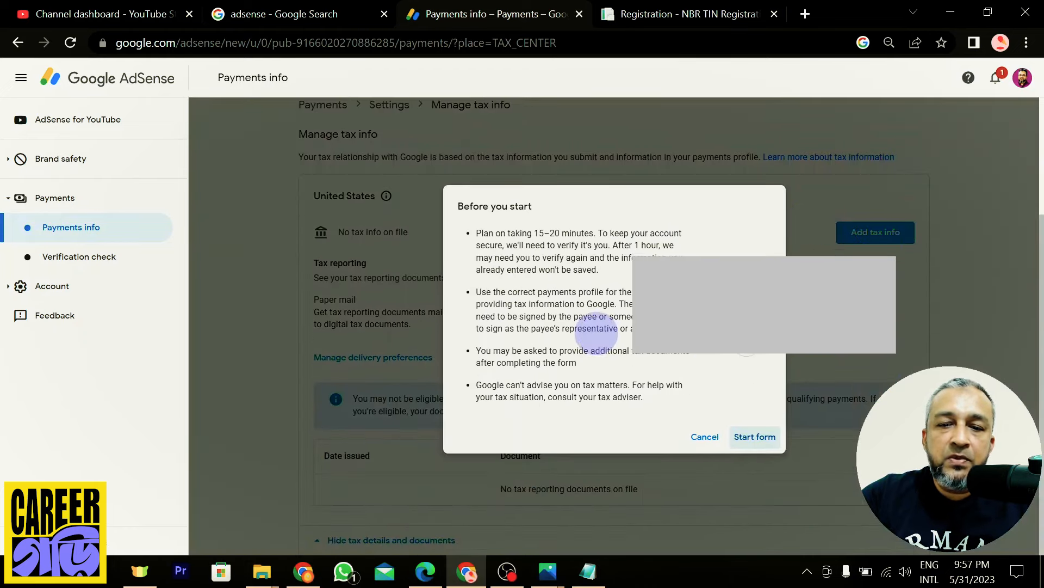
pyautogui.click(758, 437)
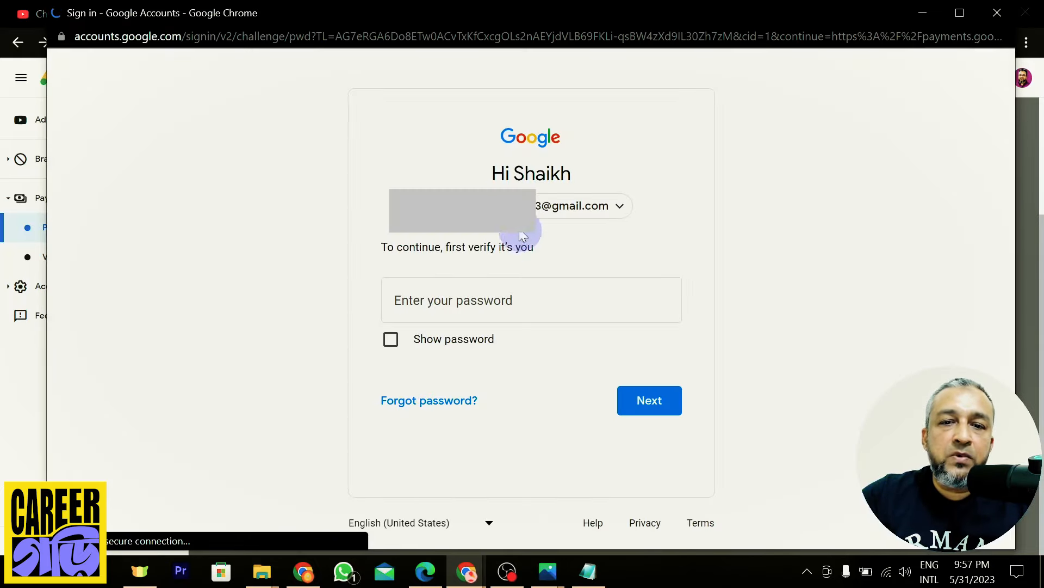
# Re-verify in Google Accounts by entering the account password and continuing
pyautogui.click(474, 285)
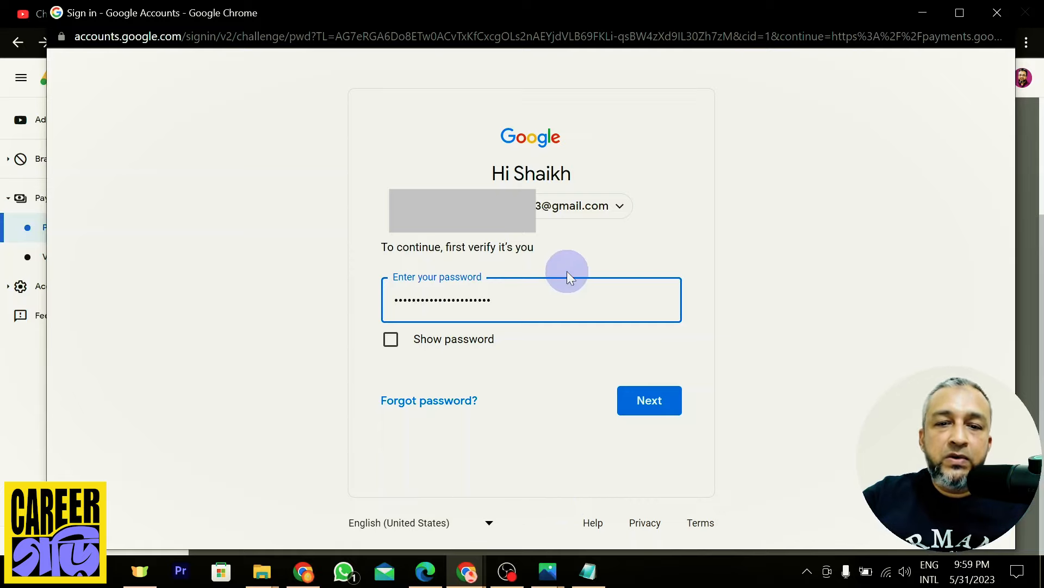
pyautogui.click(652, 407)
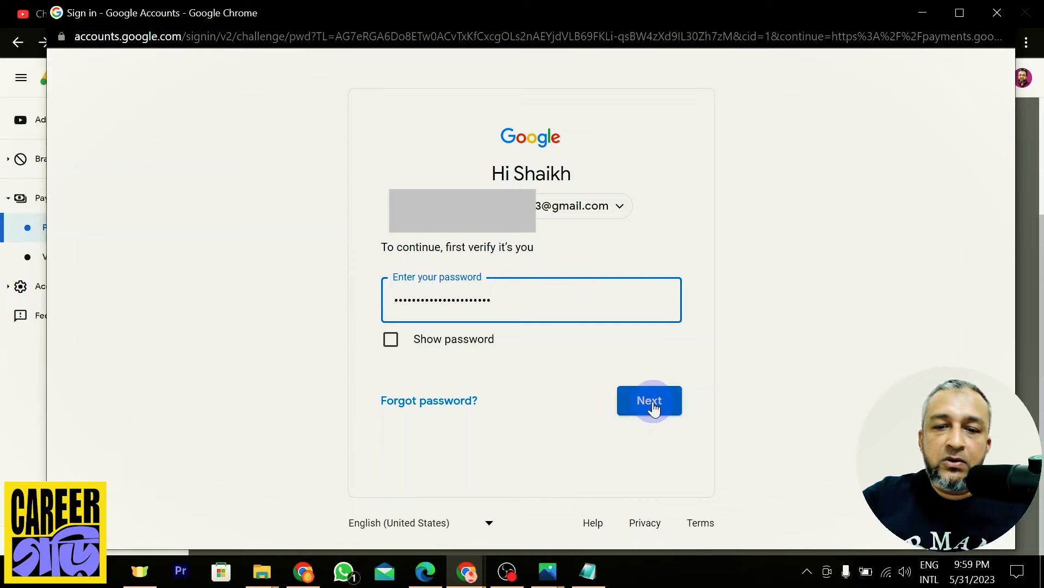
pyautogui.click(650, 404)
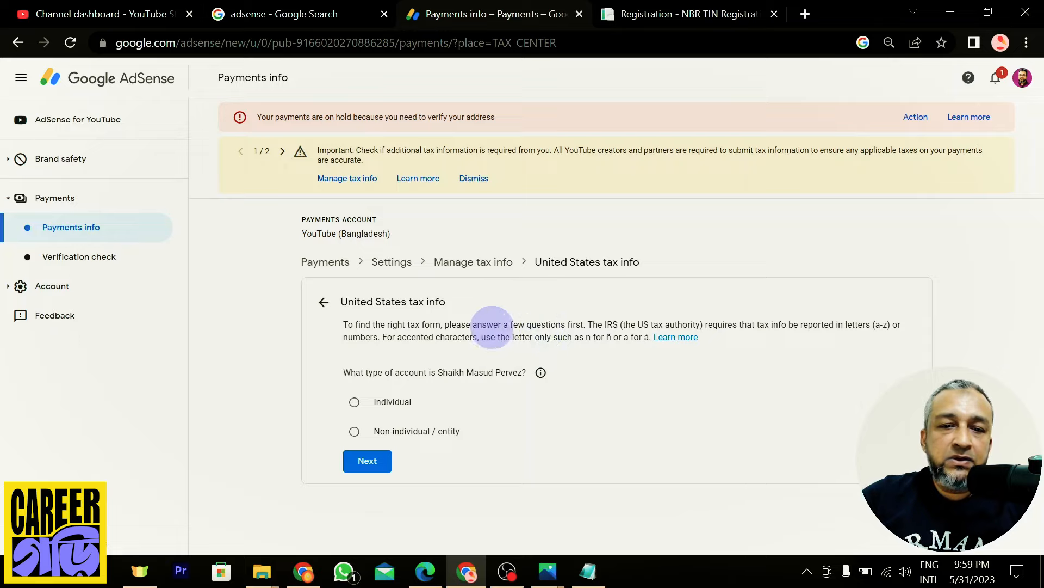
# Choose Individual, answer No to US citizen or resident, and select the W-8BEN form type
pyautogui.click(355, 403)
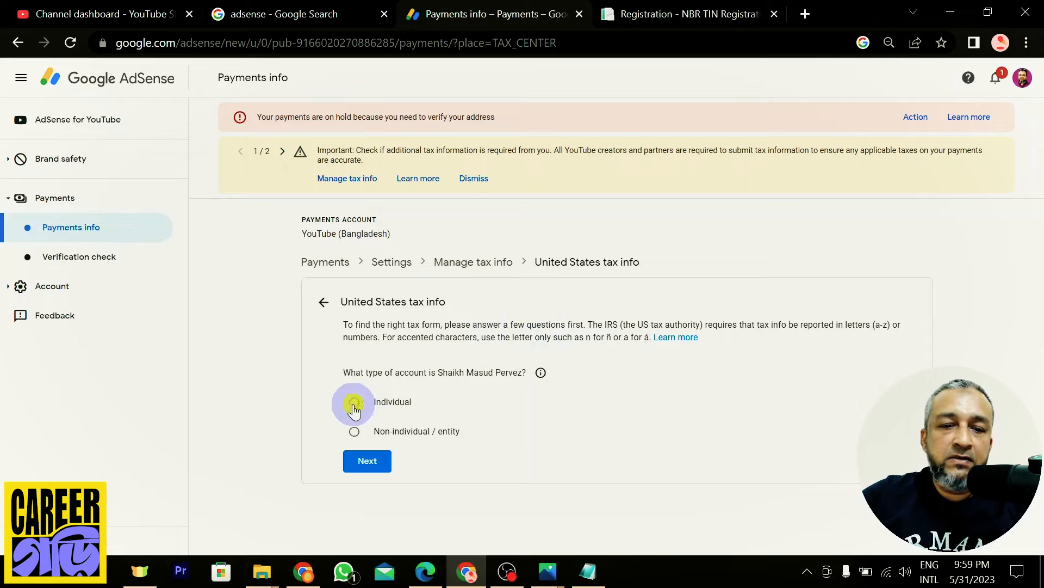
pyautogui.click(368, 462)
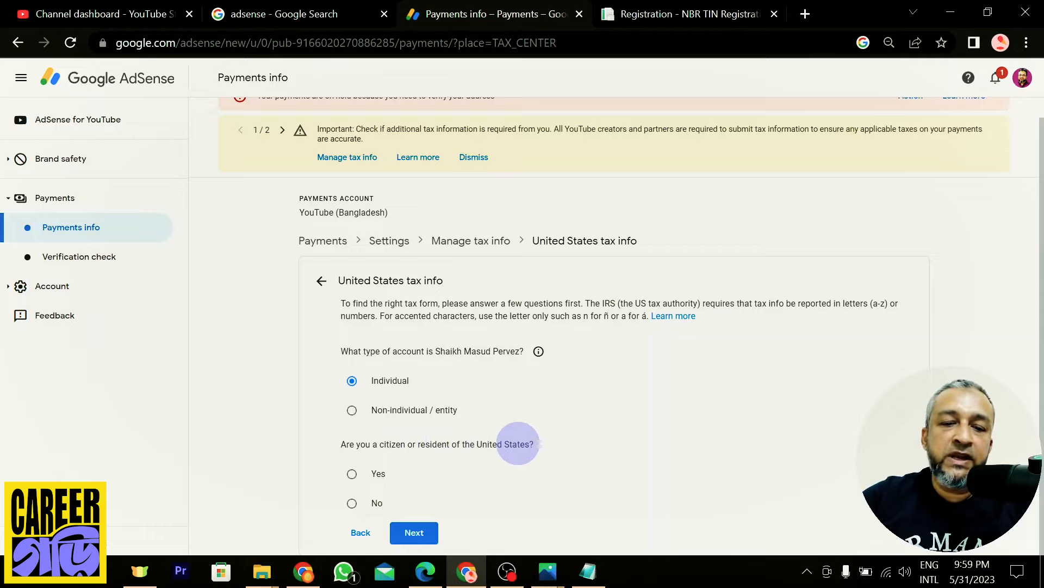
pyautogui.click(351, 505)
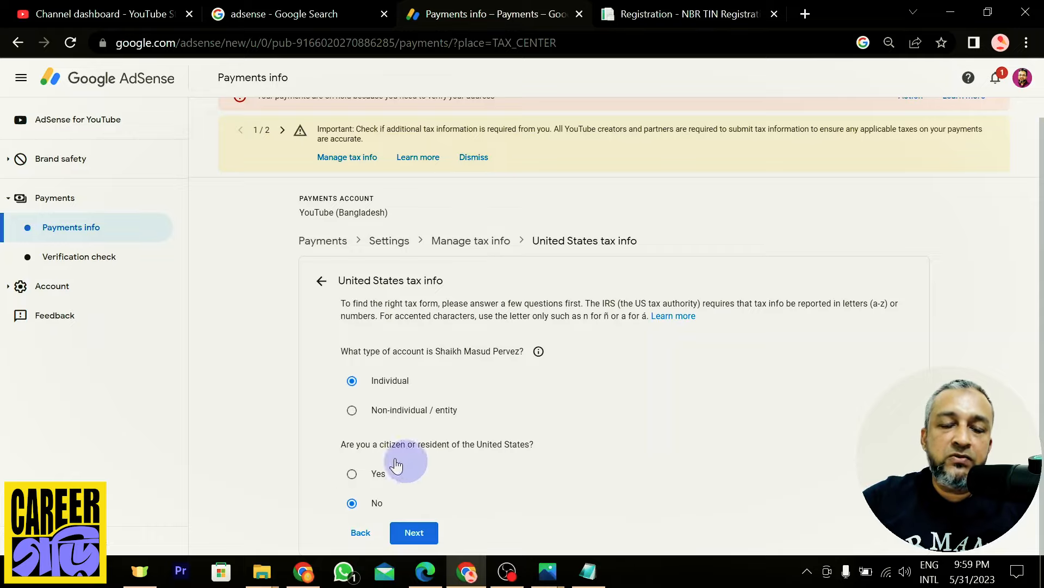
pyautogui.click(416, 536)
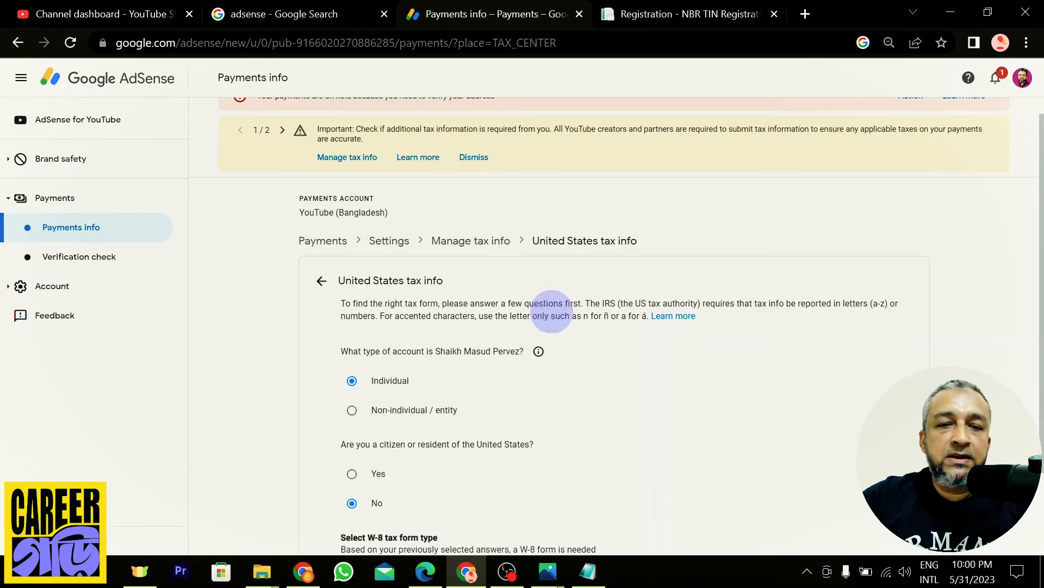
pyautogui.scroll(-2, 580, 280)
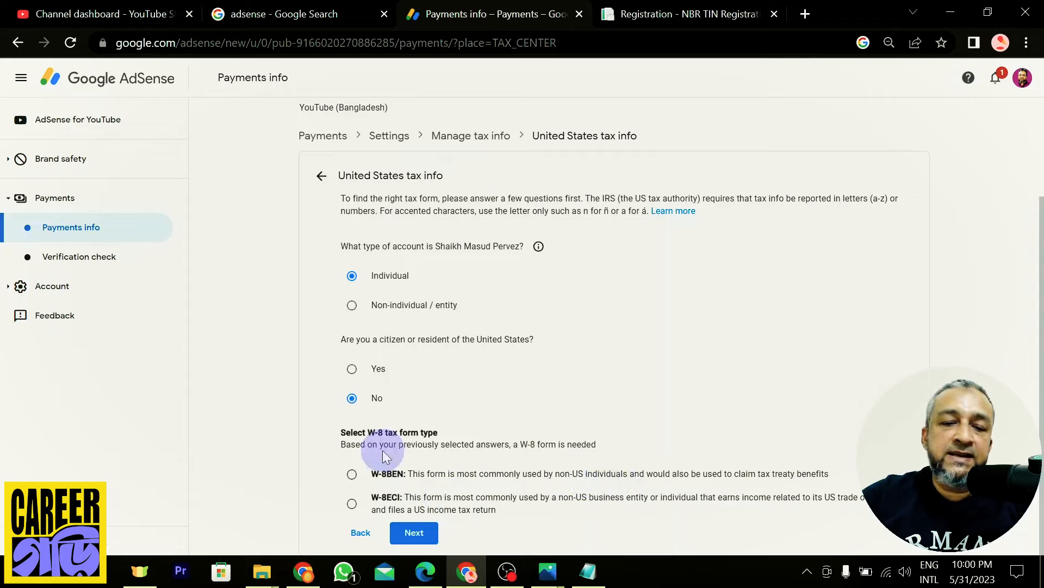
pyautogui.click(352, 475)
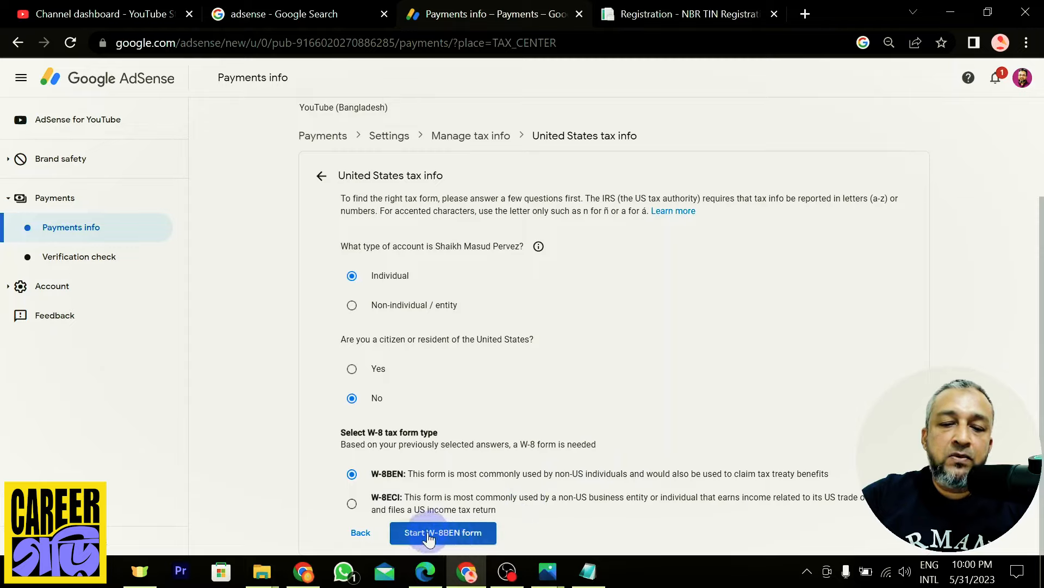
# Start the W-8BEN form and set Country/Region of citizenship to Bangladesh
pyautogui.click(461, 534)
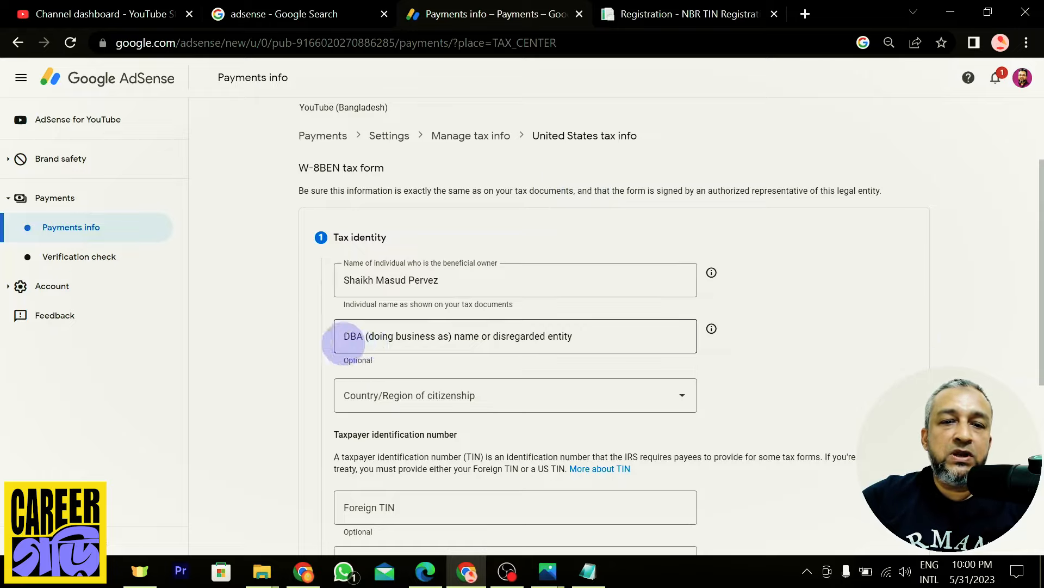
pyautogui.scroll(-2, 276, 326)
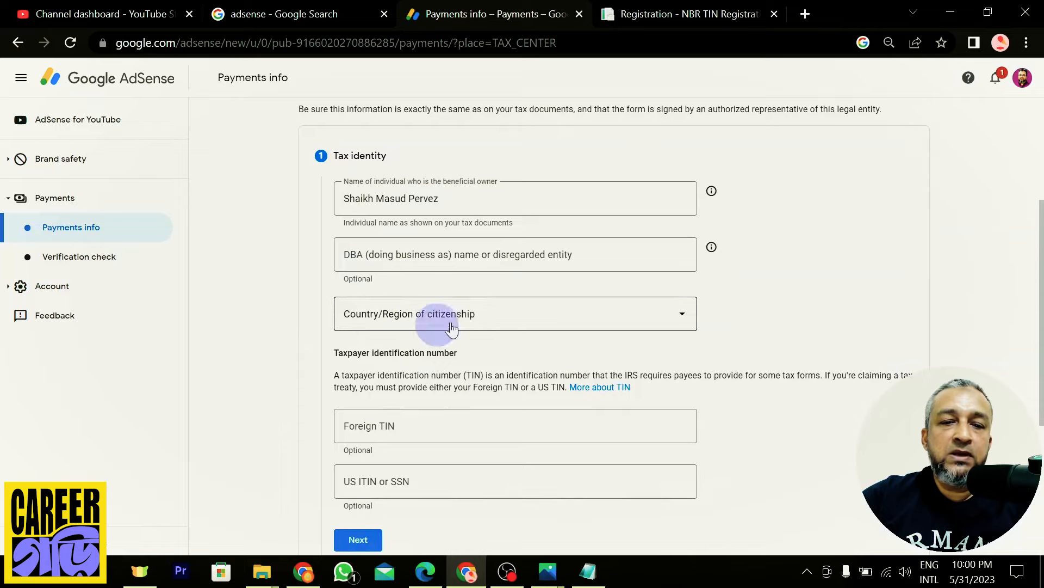
pyautogui.click(478, 314)
pyautogui.scroll(-7, 446, 434)
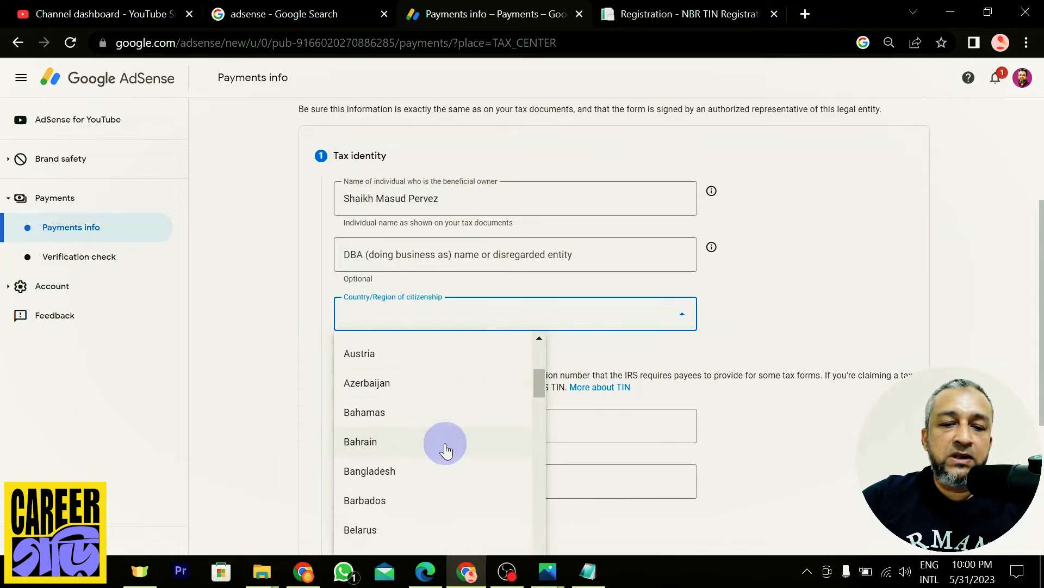
pyautogui.click(362, 473)
# Put the cursor in the Foreign TIN field, ready for the taxpayer number
pyautogui.click(280, 311)
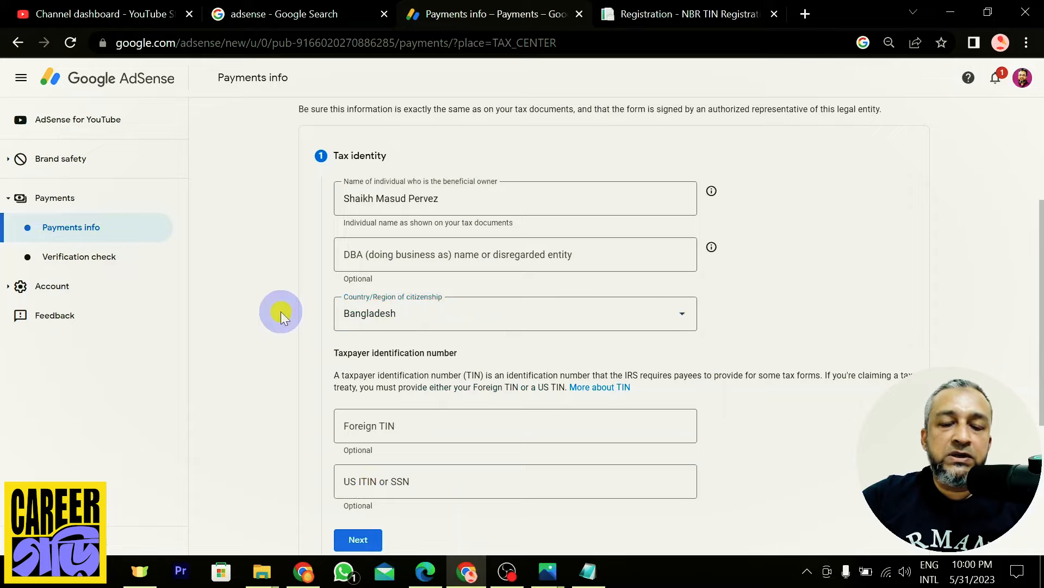
pyautogui.scroll(-1, 281, 311)
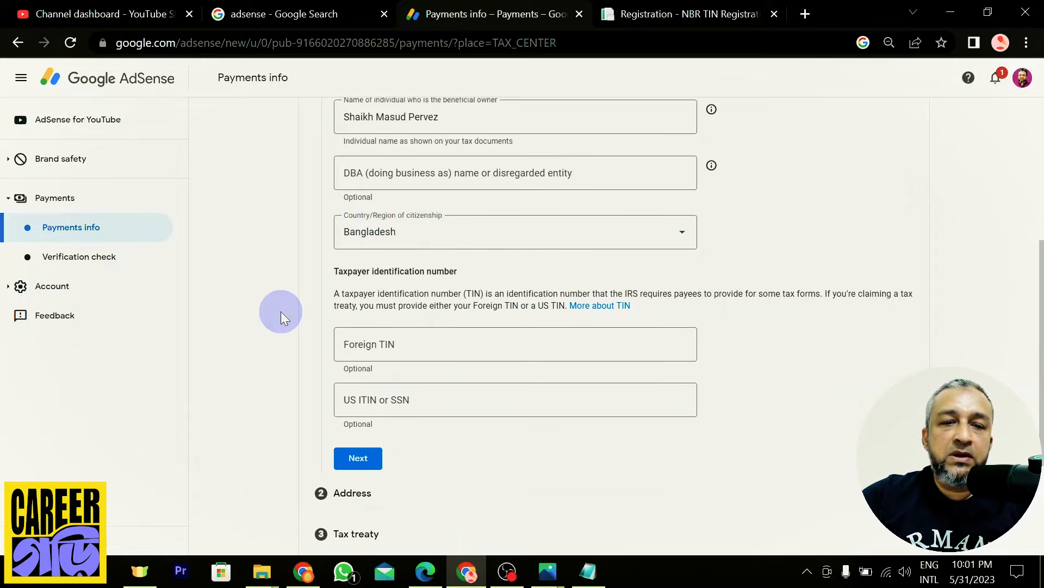
pyautogui.scroll(2, 257, 309)
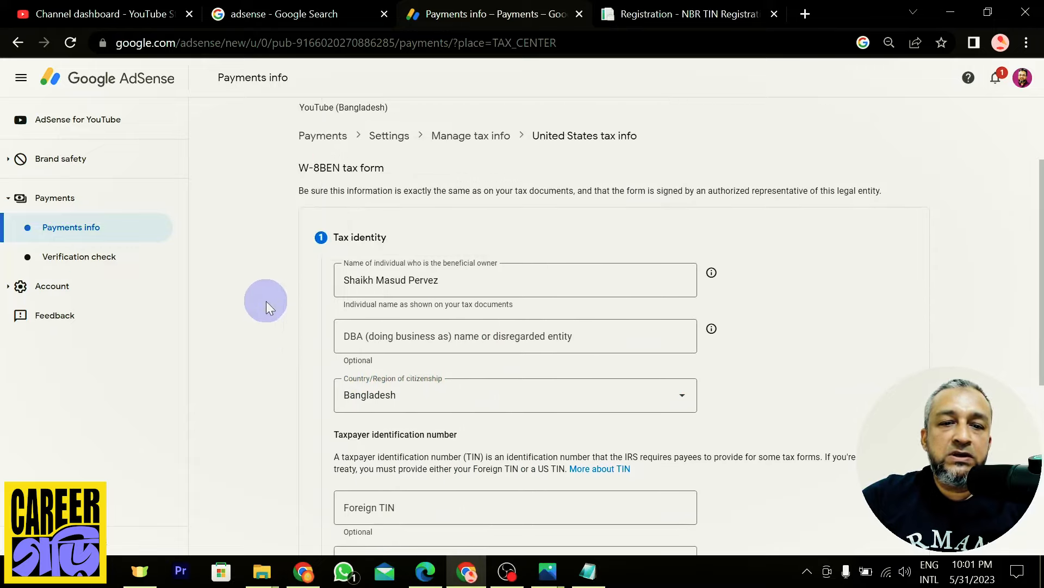
pyautogui.scroll(-3, 273, 329)
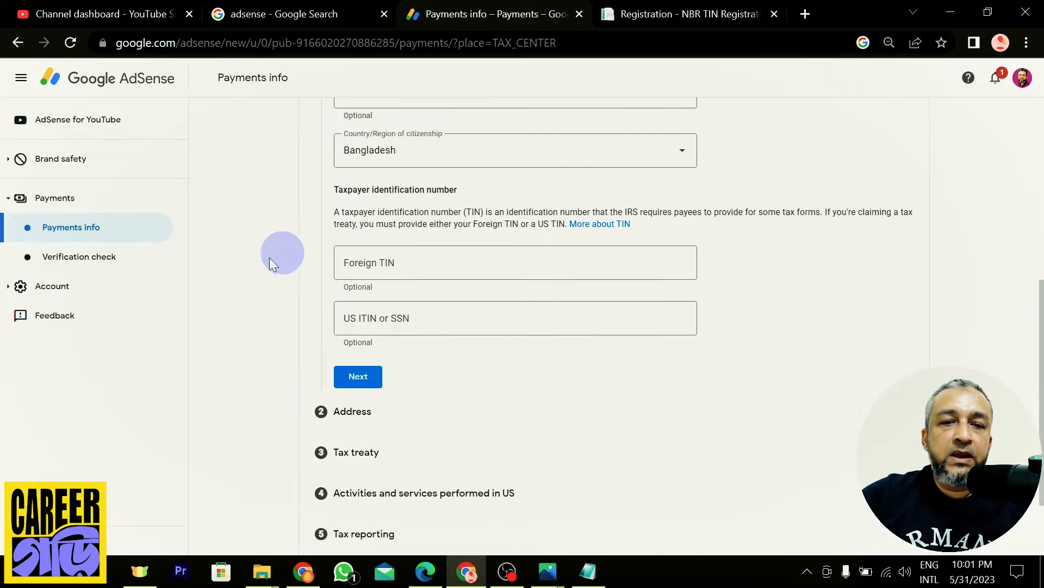
pyautogui.click(434, 262)
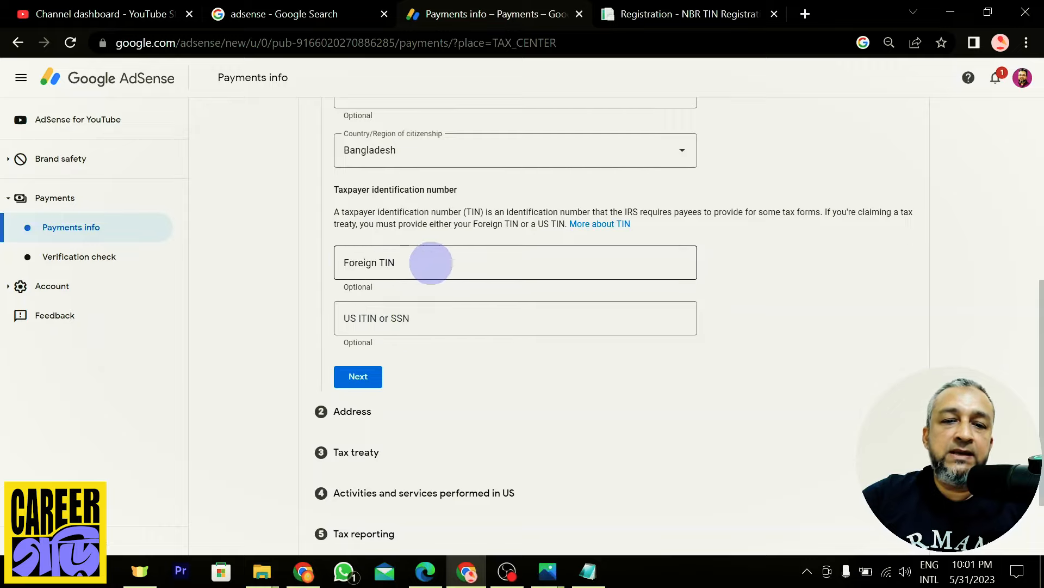
pyautogui.click(409, 267)
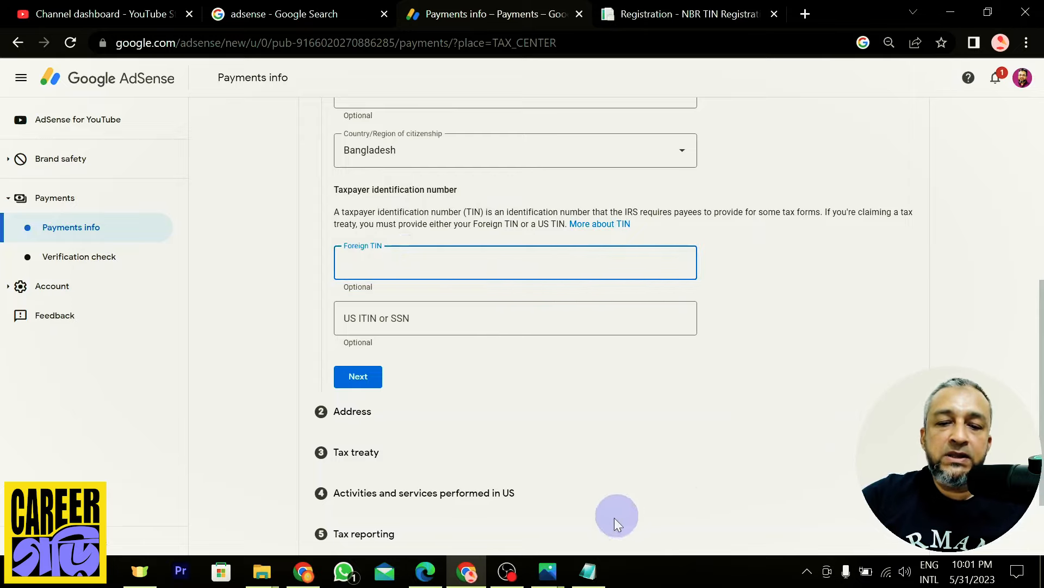
# Bring up TIN Certificate.png in Photos and zoom in to read the taxpayer number
pyautogui.click(549, 573)
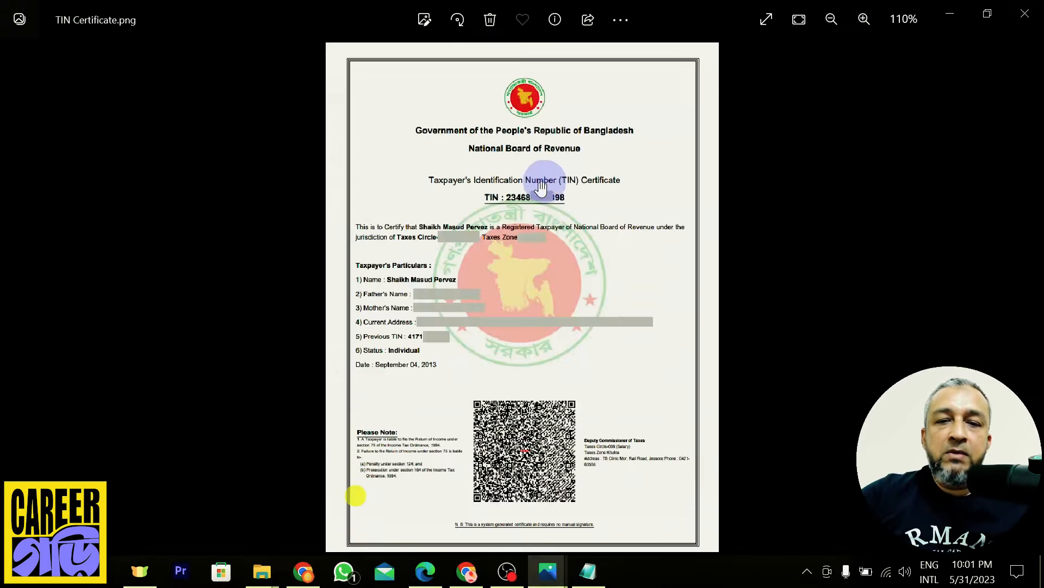
pyautogui.scroll(4, 555, 196)
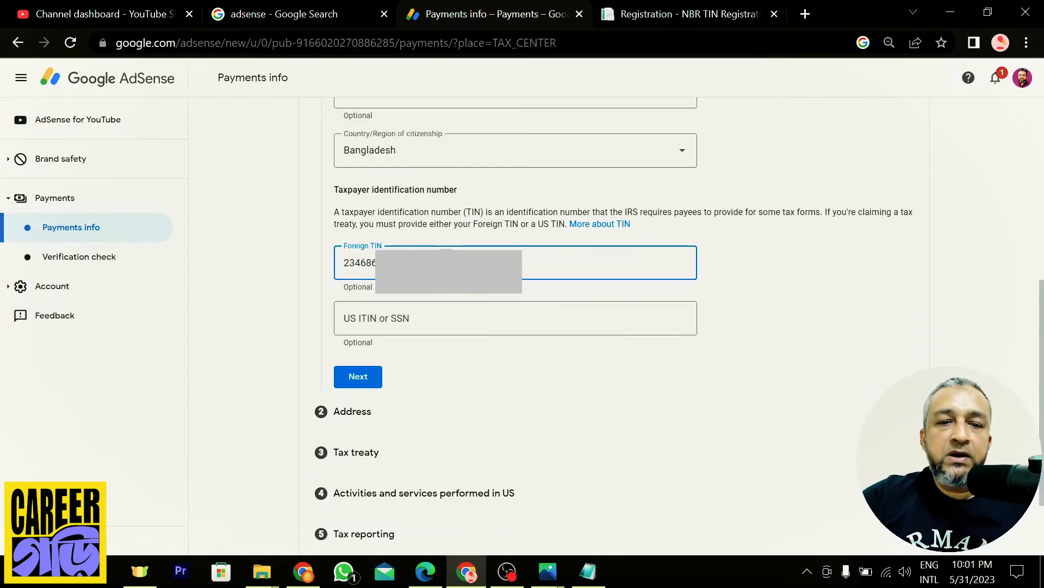
# Move to the address section and autofill the permanent address from a saved suggestion
pyautogui.click(357, 379)
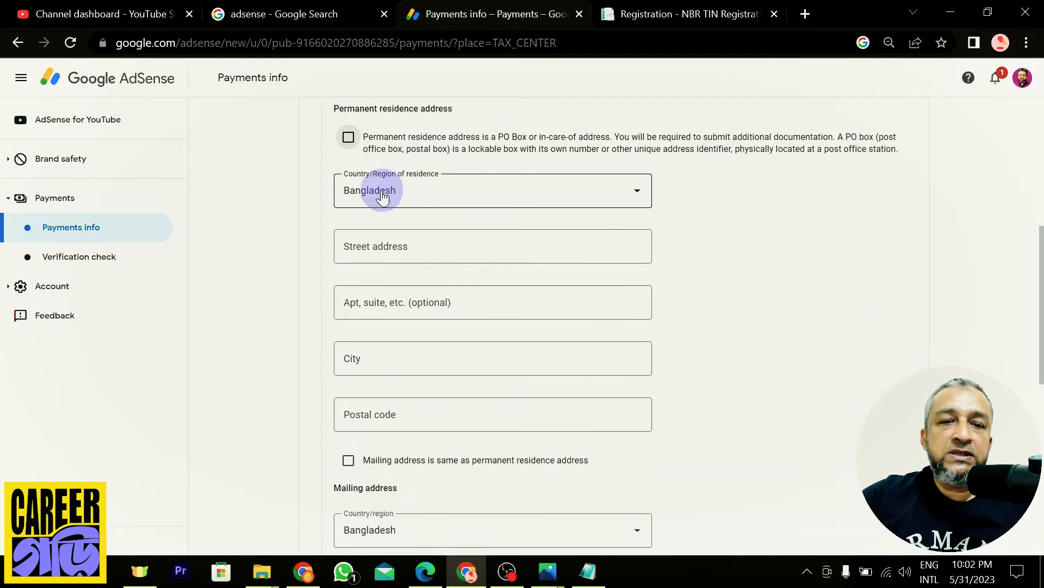
pyautogui.click(493, 246)
pyautogui.click(488, 246)
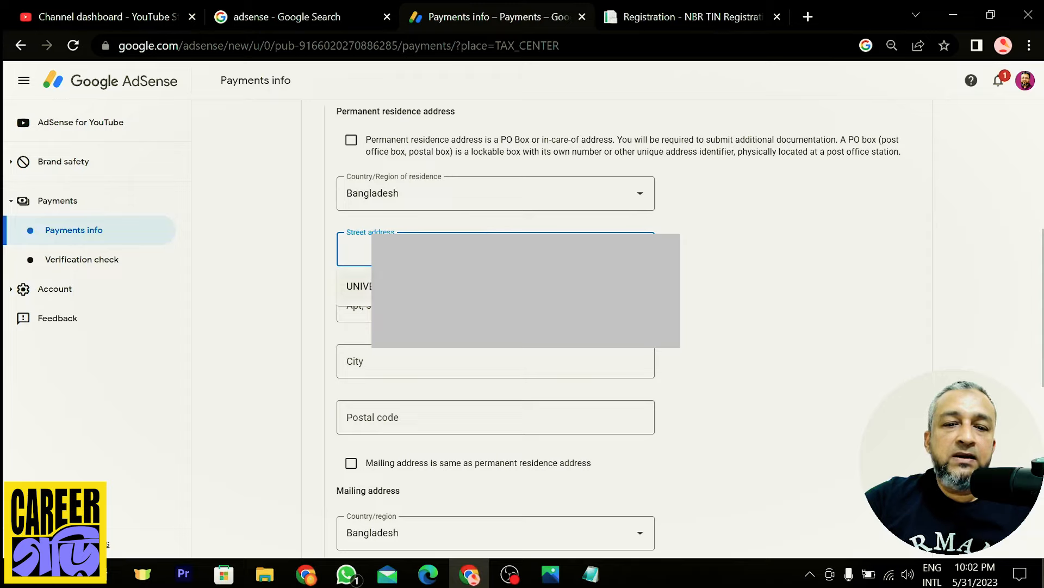
pyautogui.click(488, 286)
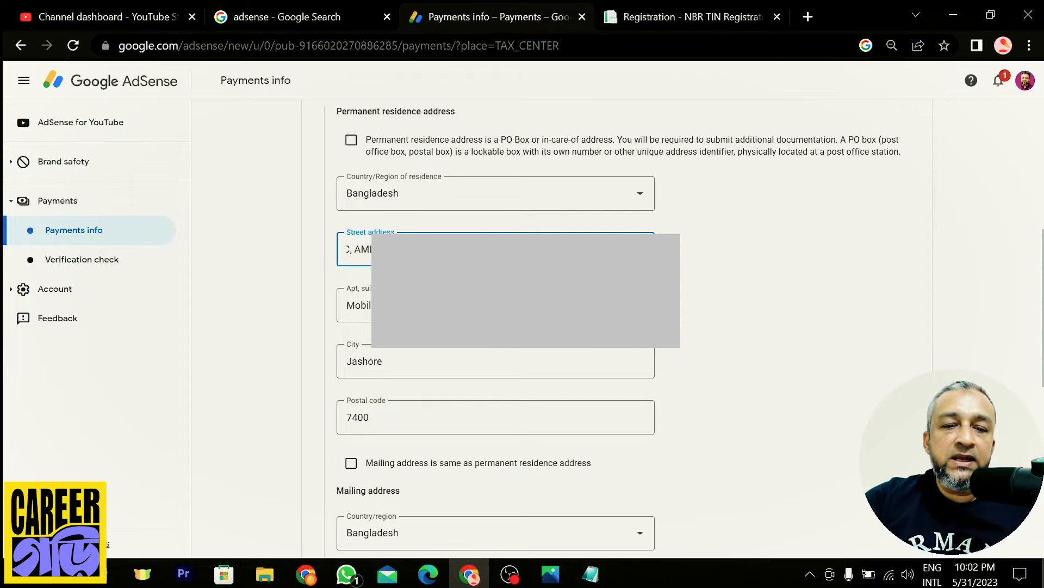
pyautogui.click(765, 331)
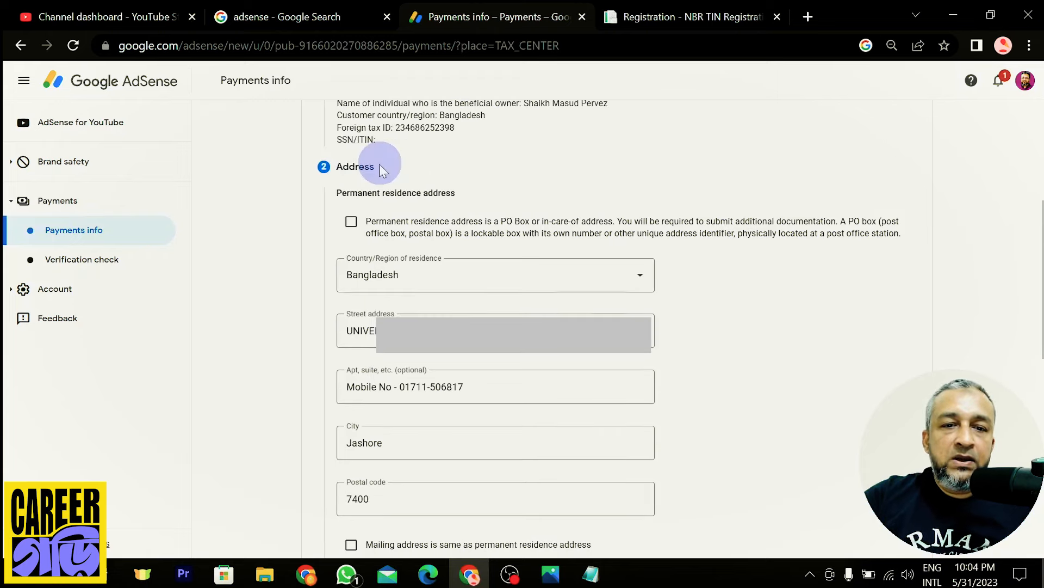
# Mark the address as a PO Box, reuse it as the mailing address, and continue
pyautogui.click(351, 222)
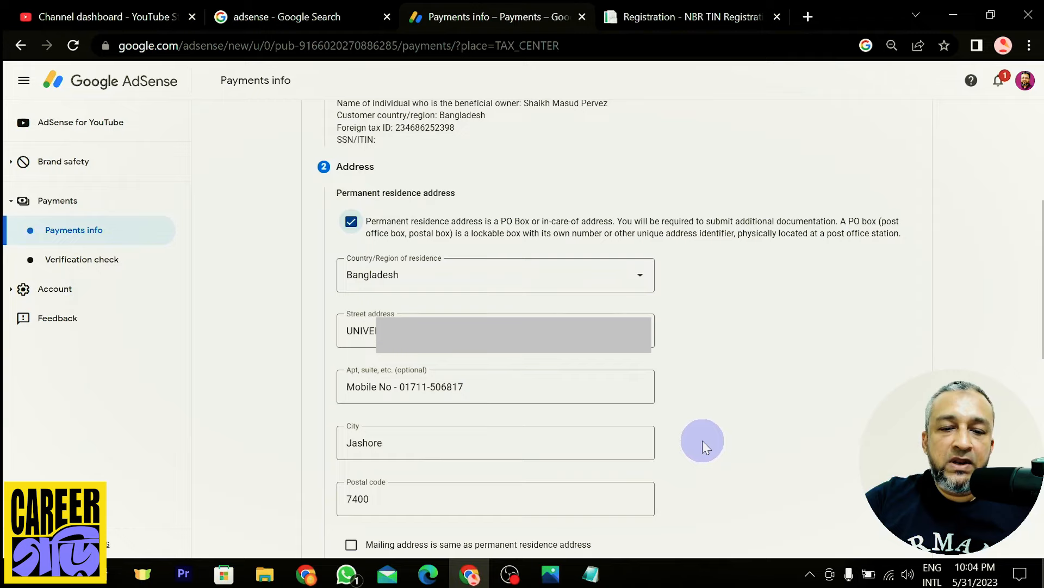
pyautogui.scroll(-2, 703, 440)
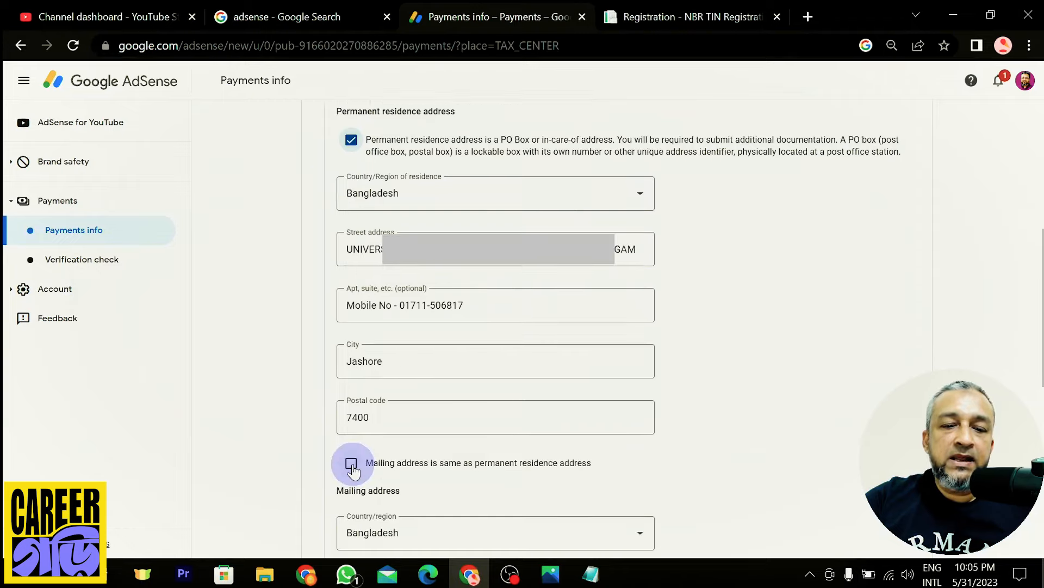
pyautogui.click(352, 463)
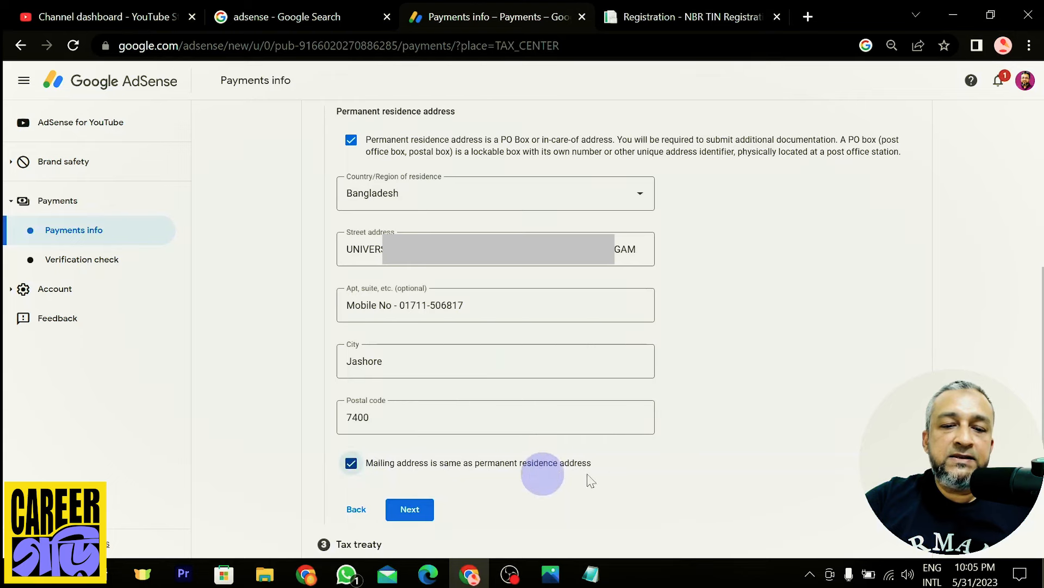
pyautogui.click(409, 509)
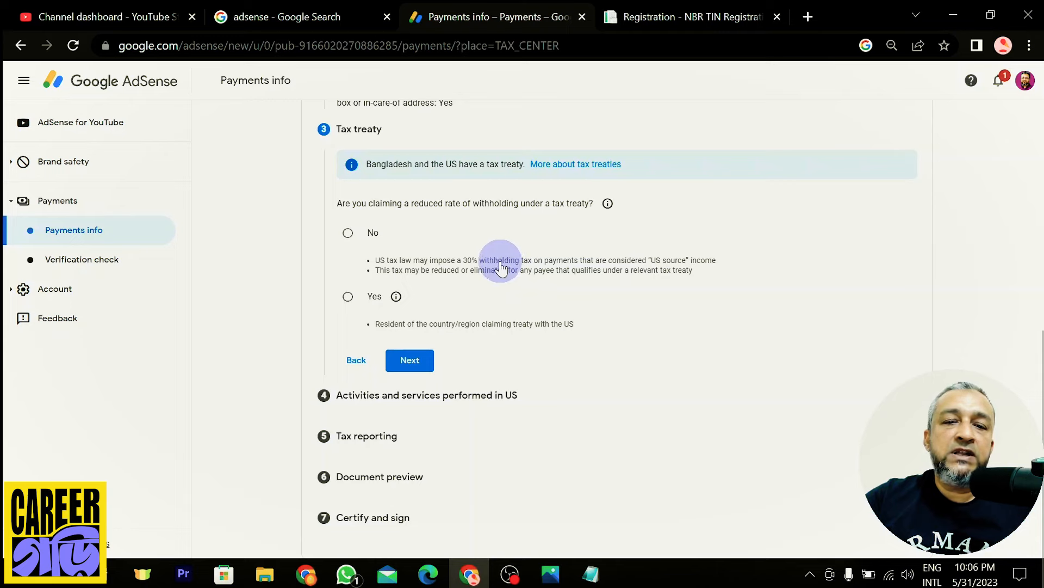
# Answer Yes to reduced withholding, confirm treaty residency, and choose Bangladesh as the treaty country
pyautogui.click(349, 297)
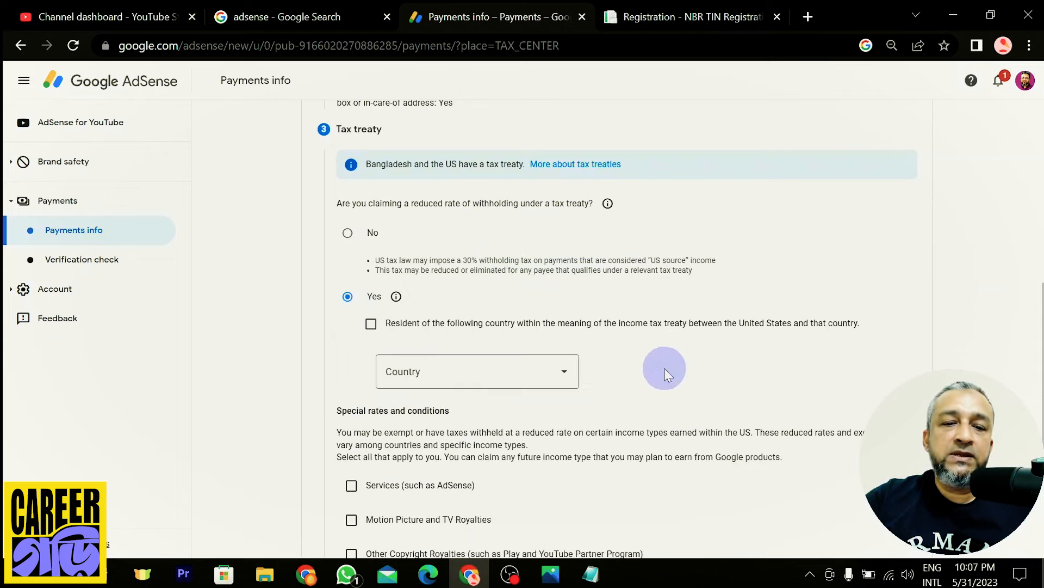
pyautogui.click(371, 325)
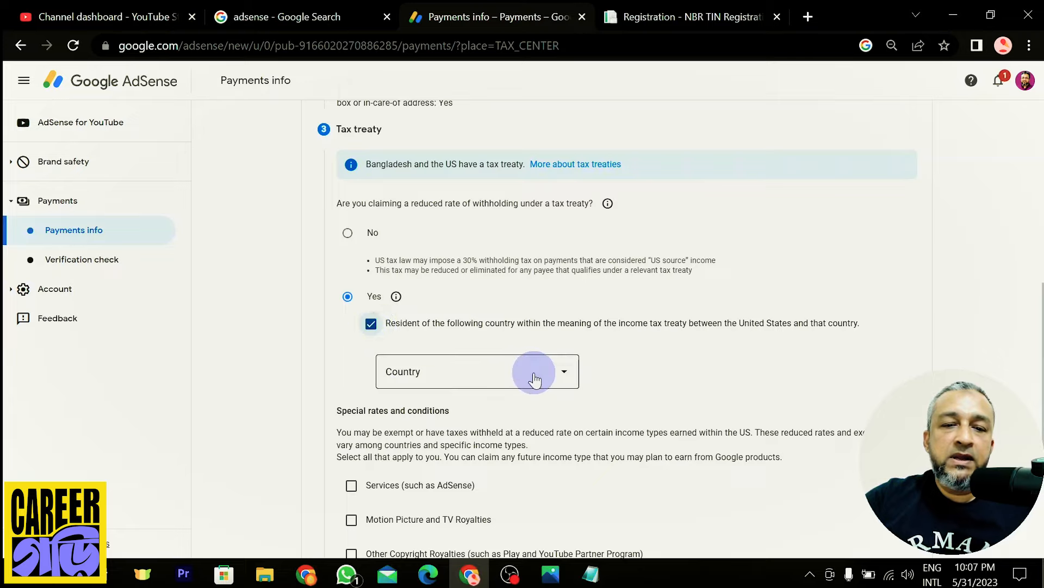
pyautogui.click(533, 371)
pyautogui.scroll(-2, 483, 435)
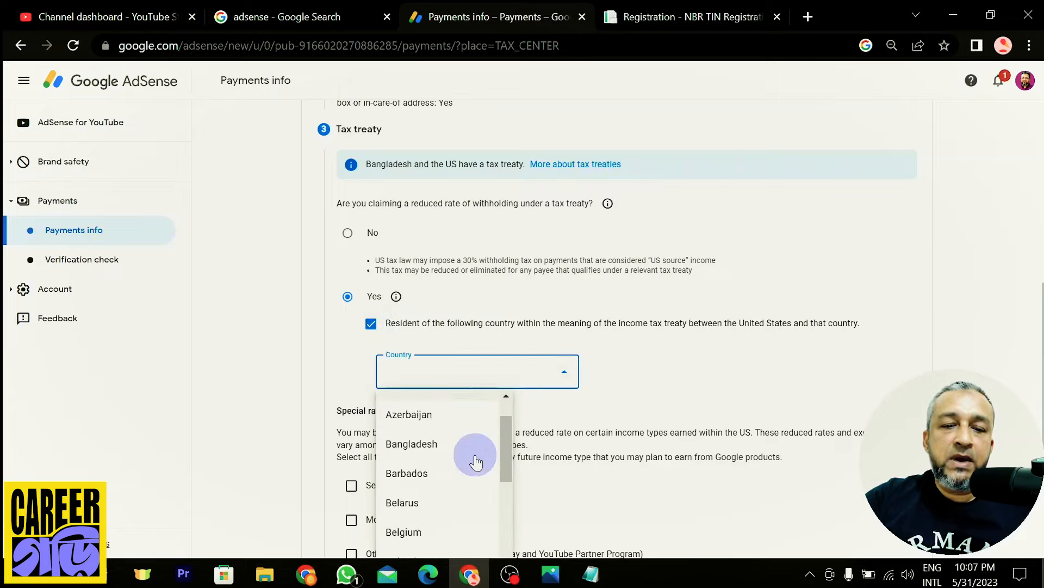
pyautogui.click(424, 442)
pyautogui.click(954, 345)
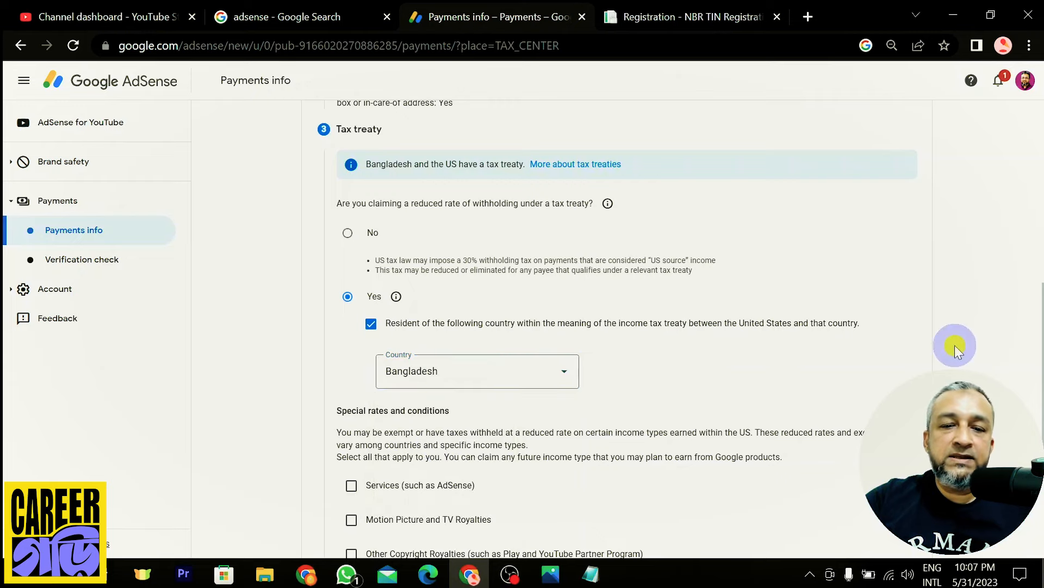
pyautogui.scroll(-3, 955, 345)
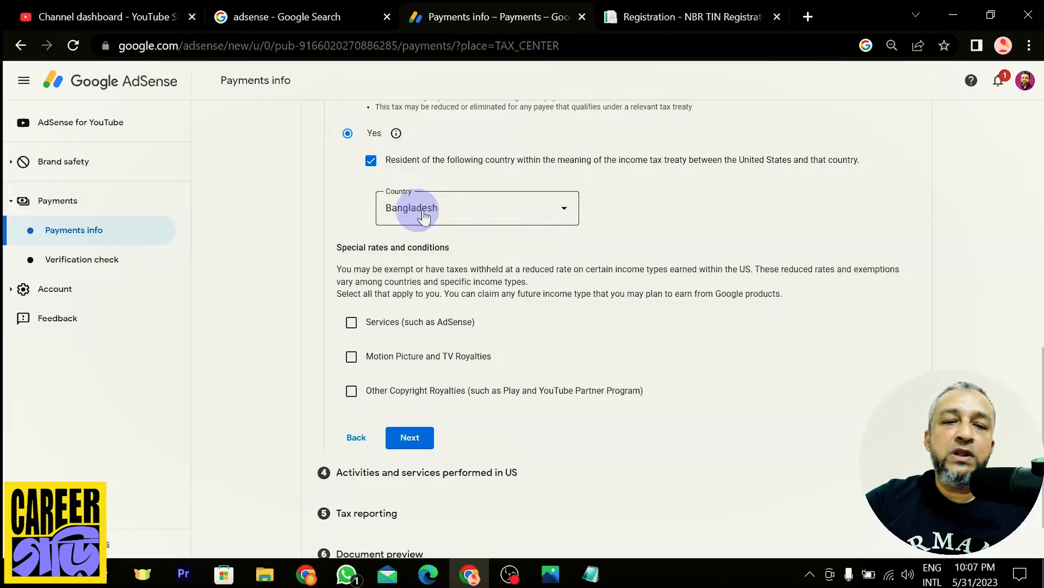
pyautogui.click(555, 213)
pyautogui.click(471, 281)
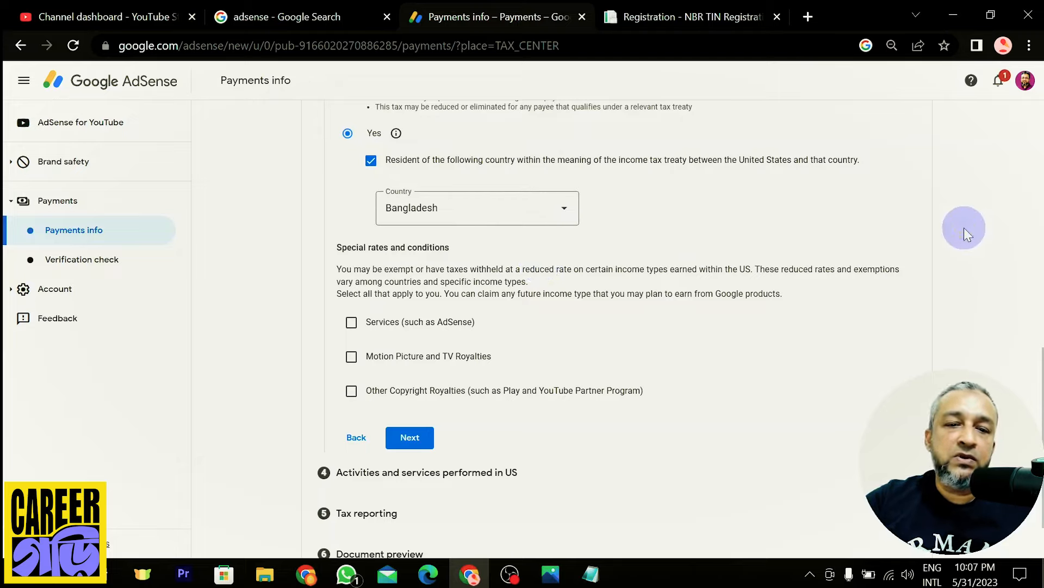
pyautogui.scroll(-1, 964, 228)
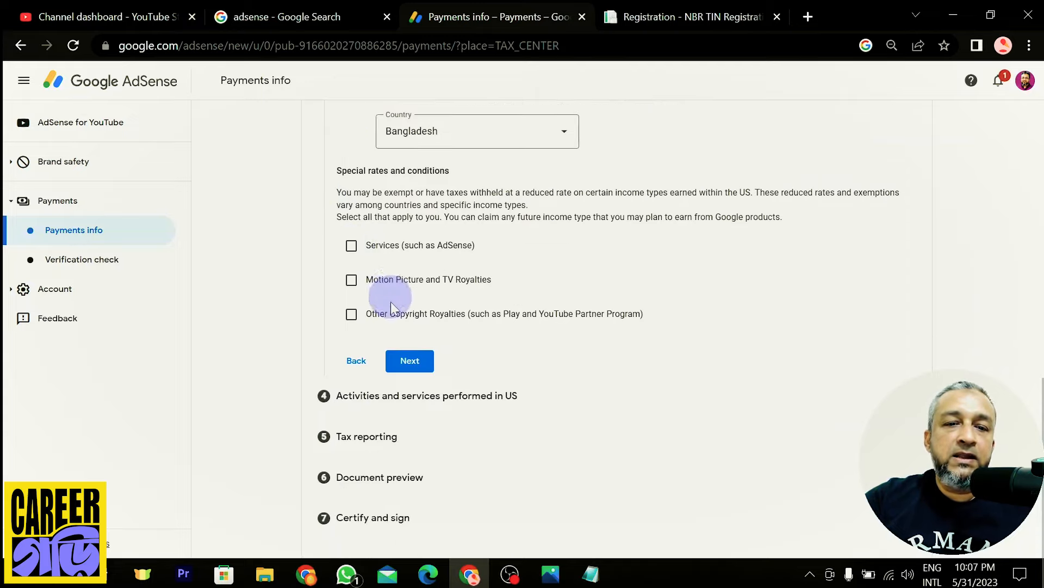
# Claim Services income at 0% withholding under Article 7 paragraph 1
pyautogui.click(351, 247)
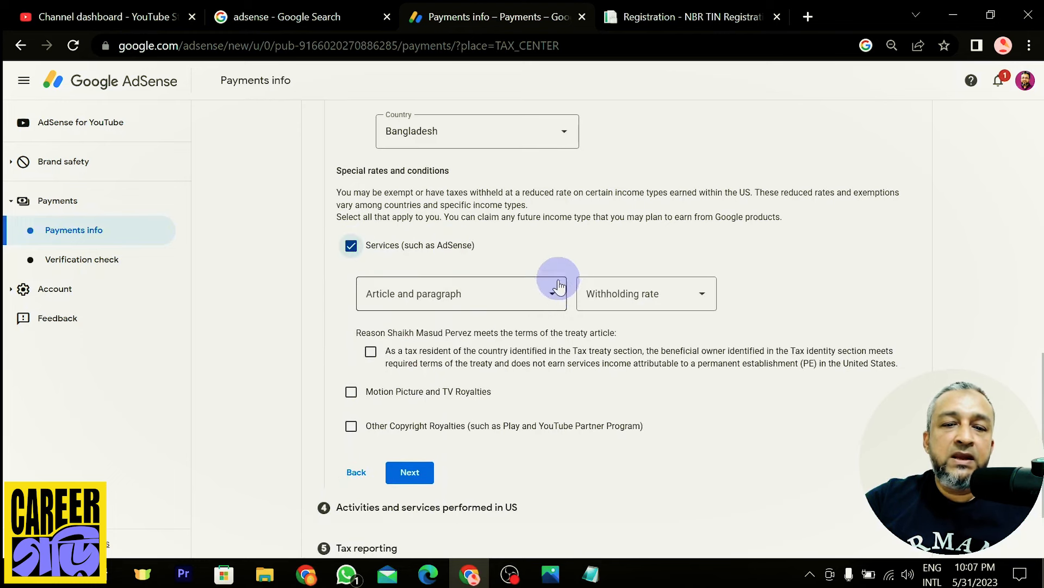
pyautogui.click(547, 296)
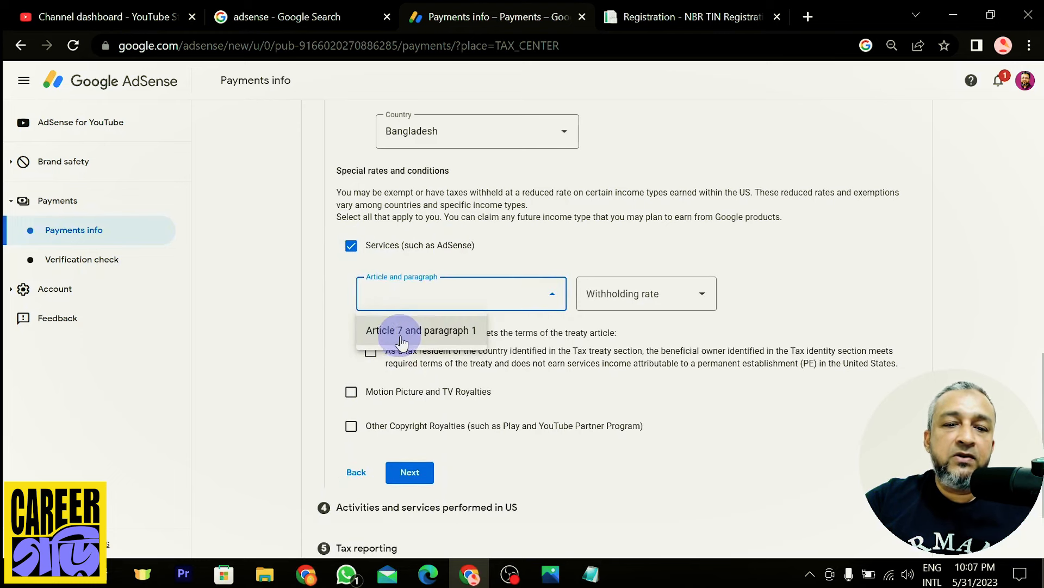
pyautogui.click(428, 339)
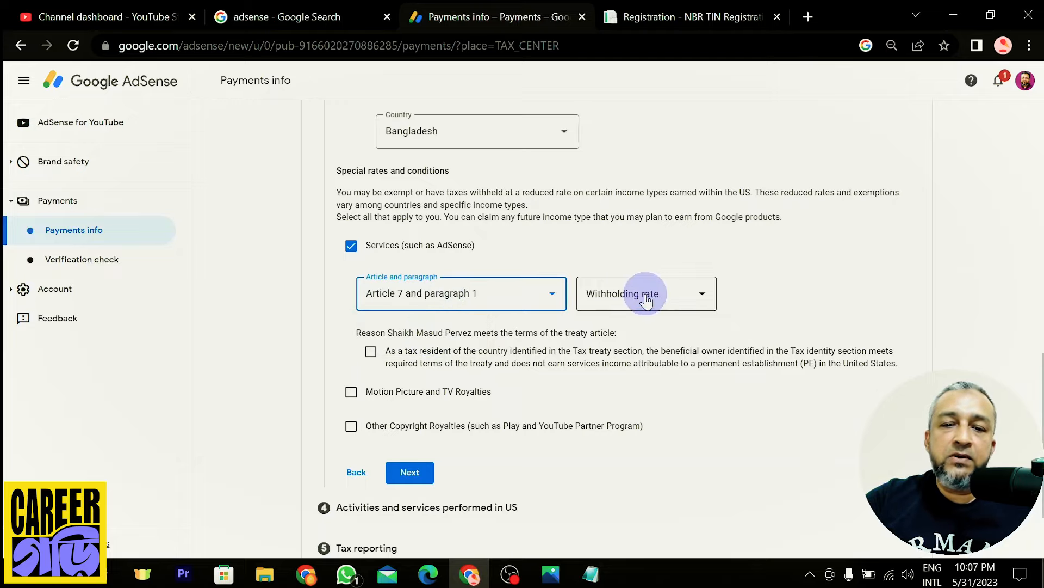
pyautogui.click(672, 297)
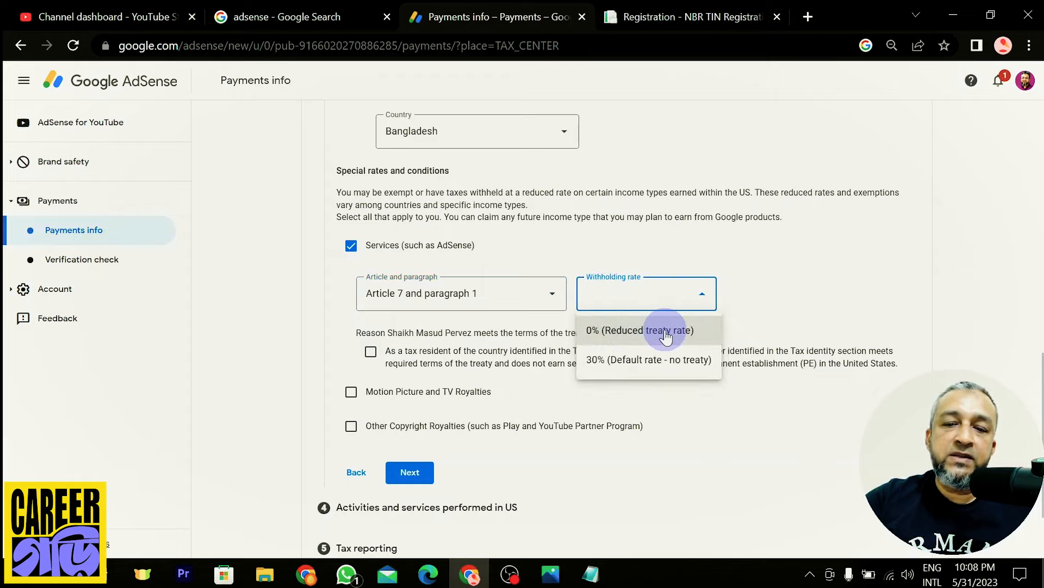
pyautogui.click(643, 331)
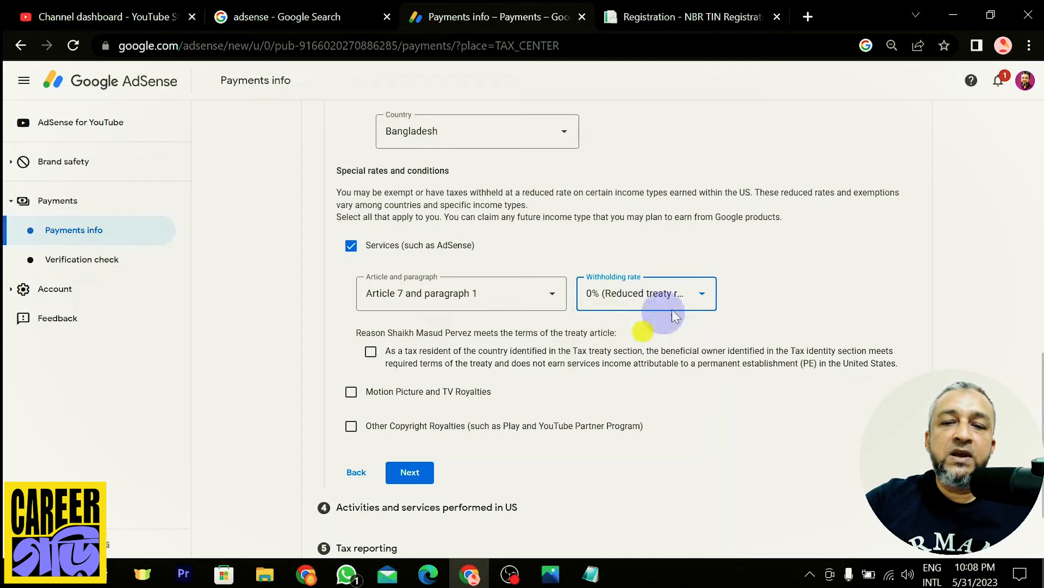
pyautogui.scroll(-2, 971, 259)
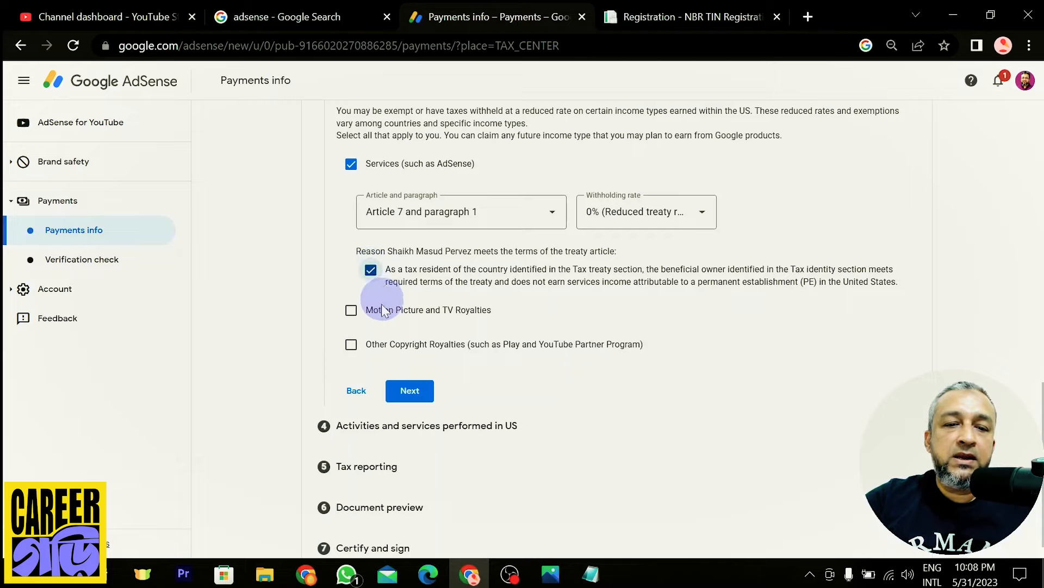
# Claim Motion Picture and TV Royalties at 10% under Article 12 paragraph 2
pyautogui.click(352, 315)
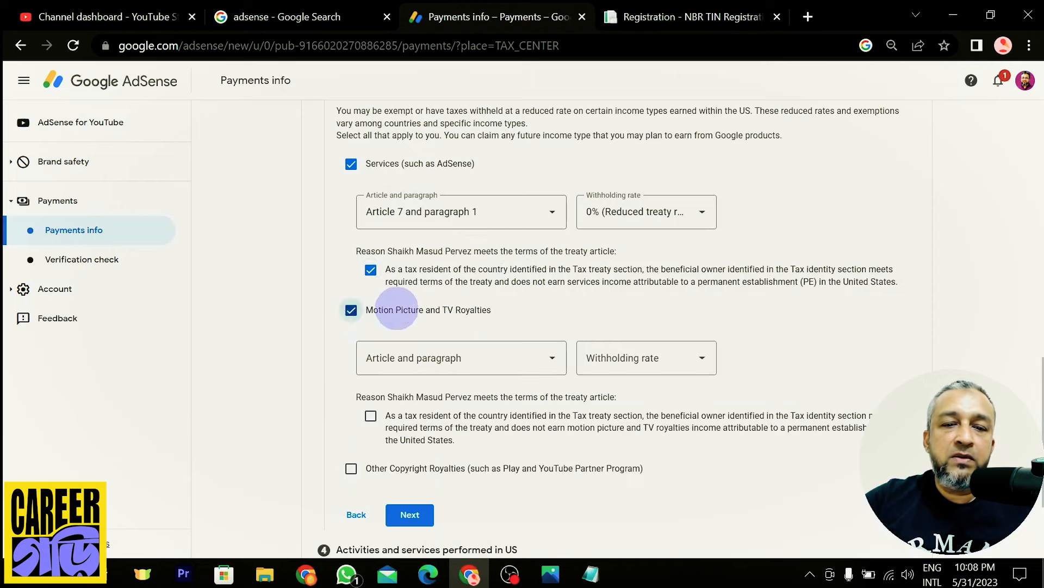
pyautogui.click(517, 363)
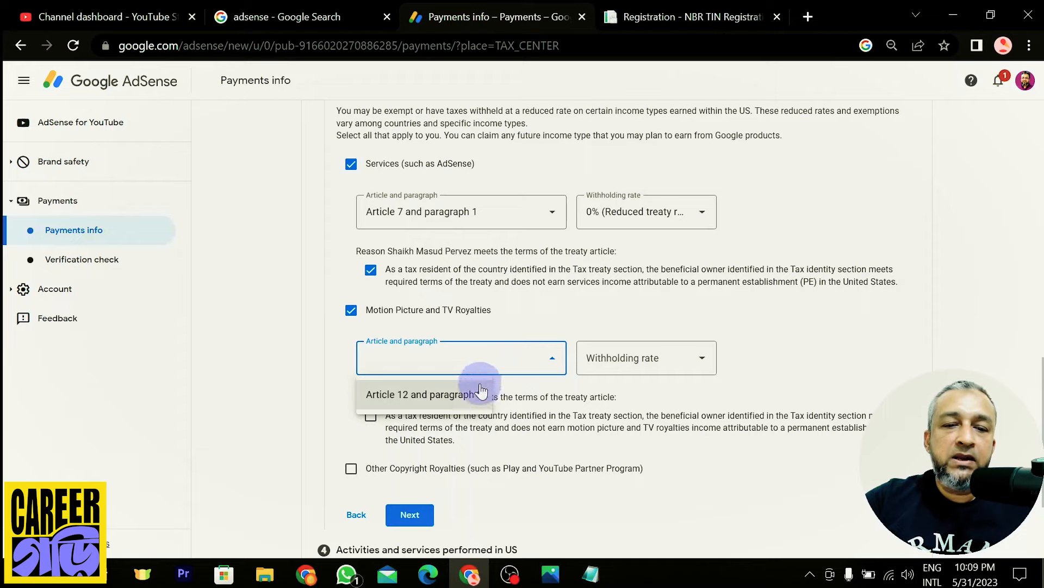
pyautogui.click(462, 394)
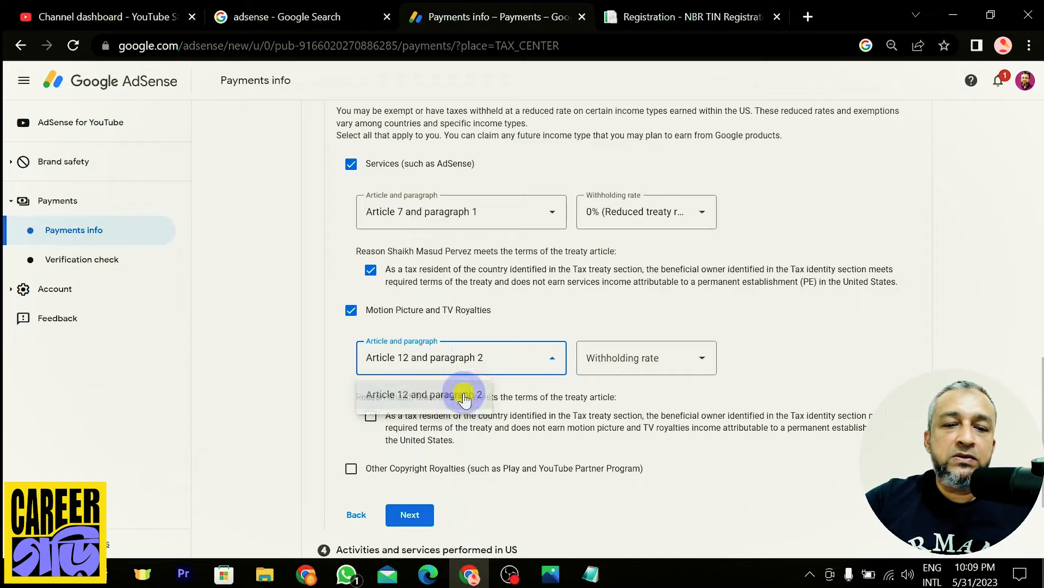
pyautogui.click(669, 365)
pyautogui.click(667, 397)
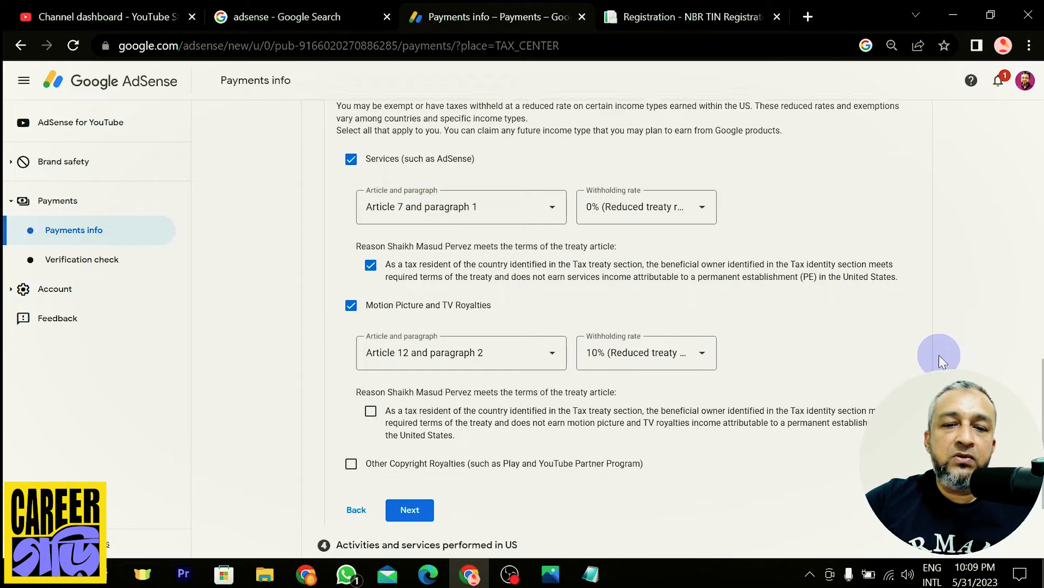
pyautogui.scroll(-1, 939, 355)
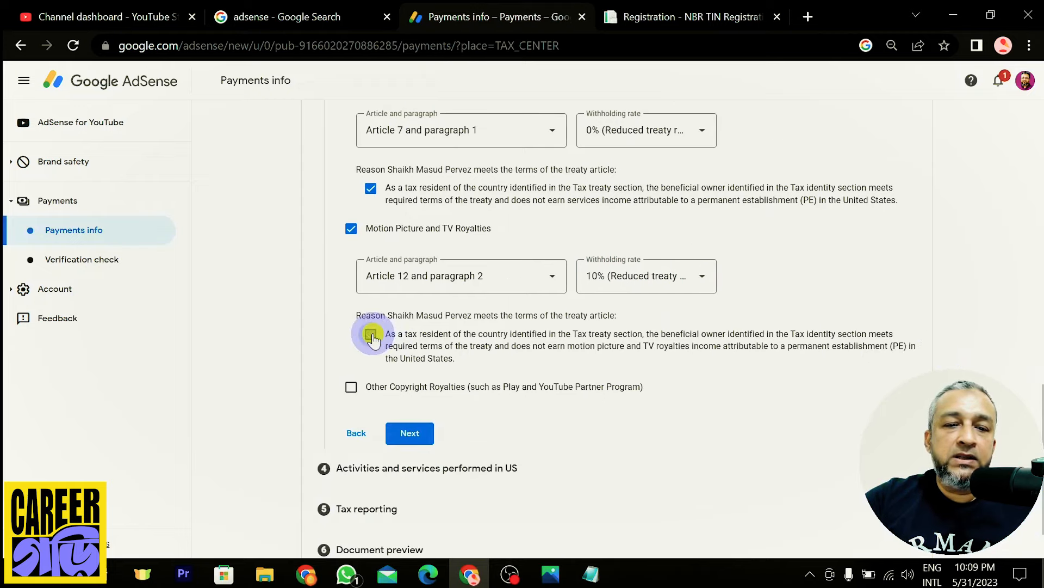
# Claim Other Copyright Royalties at 10% under Article 12 paragraph 2 and submit the treaty step
pyautogui.click(351, 387)
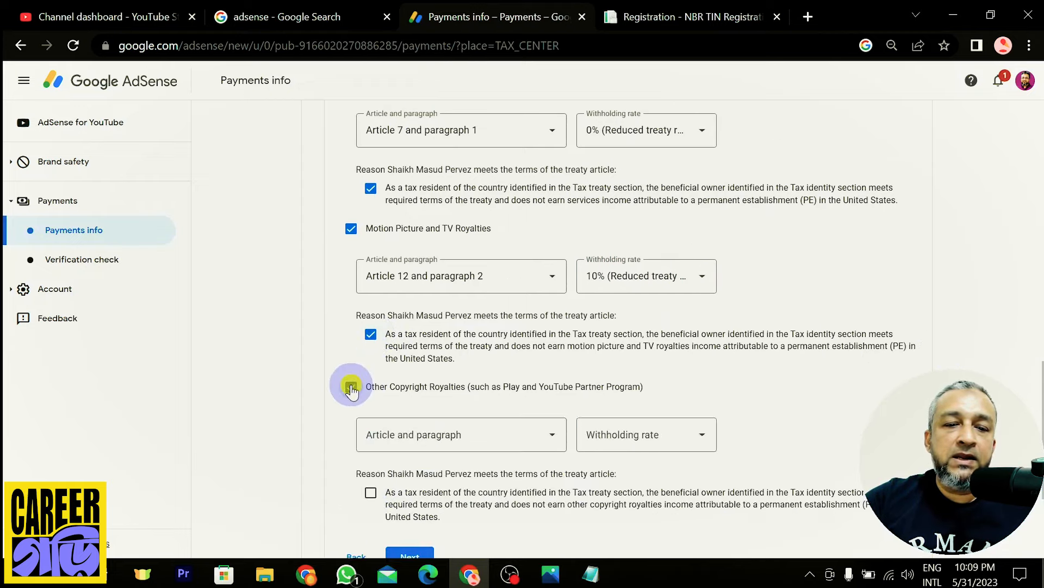
pyautogui.scroll(1, 372, 233)
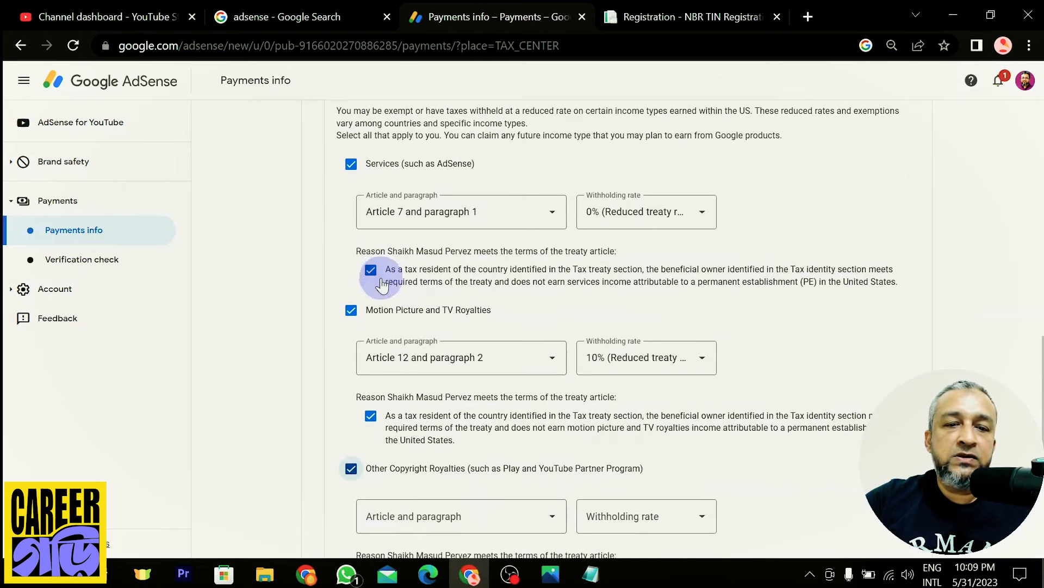
pyautogui.scroll(-1, 465, 392)
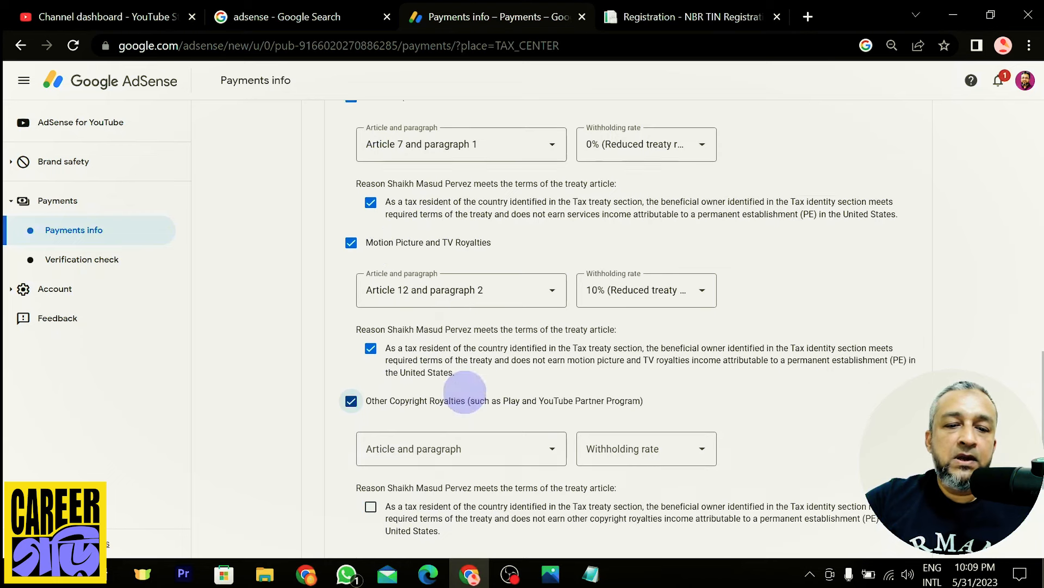
pyautogui.scroll(-2, 466, 392)
pyautogui.click(494, 351)
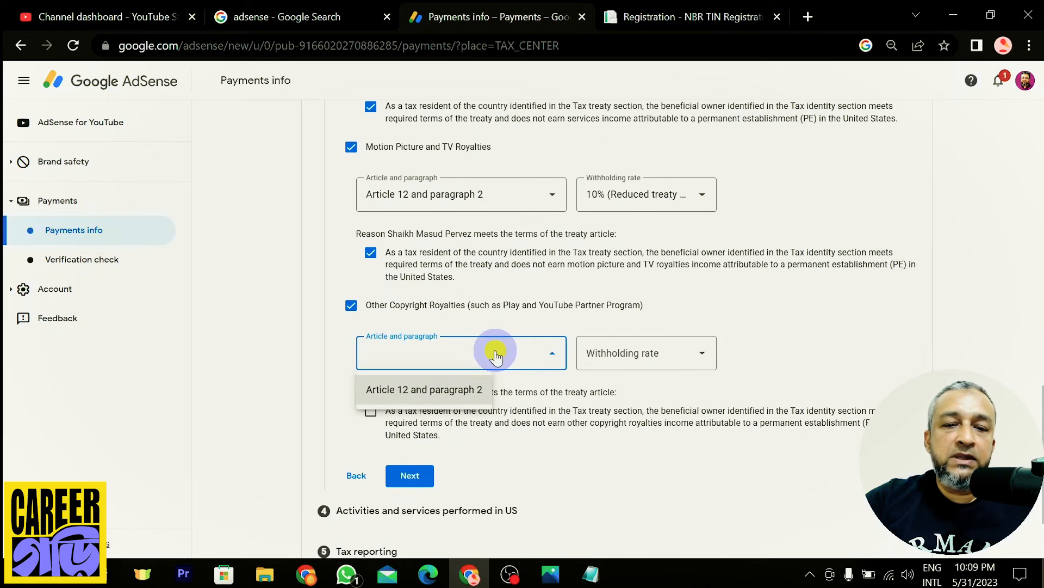
pyautogui.click(438, 400)
pyautogui.click(646, 354)
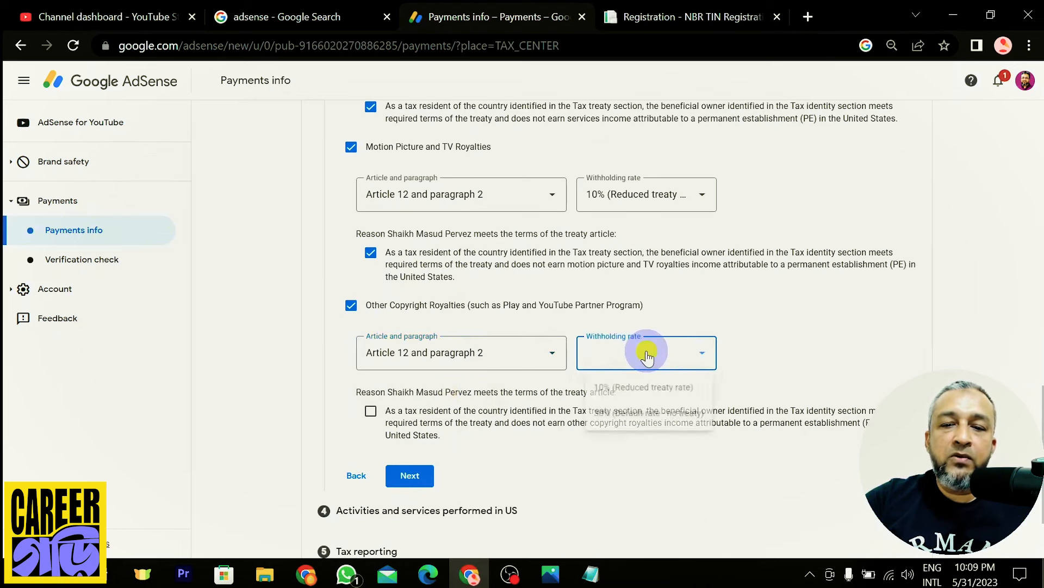
pyautogui.click(659, 392)
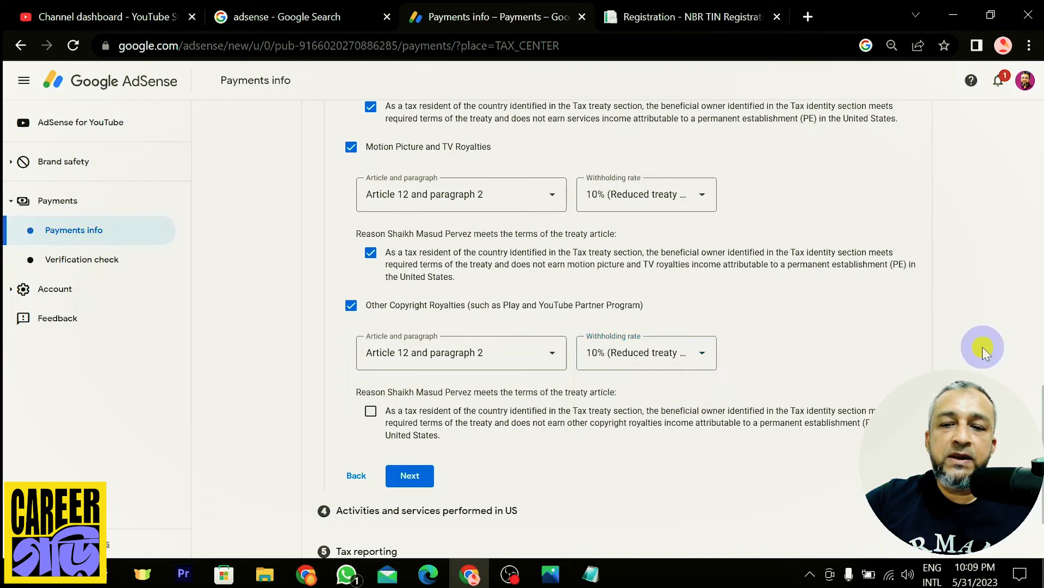
pyautogui.scroll(-2, 400, 315)
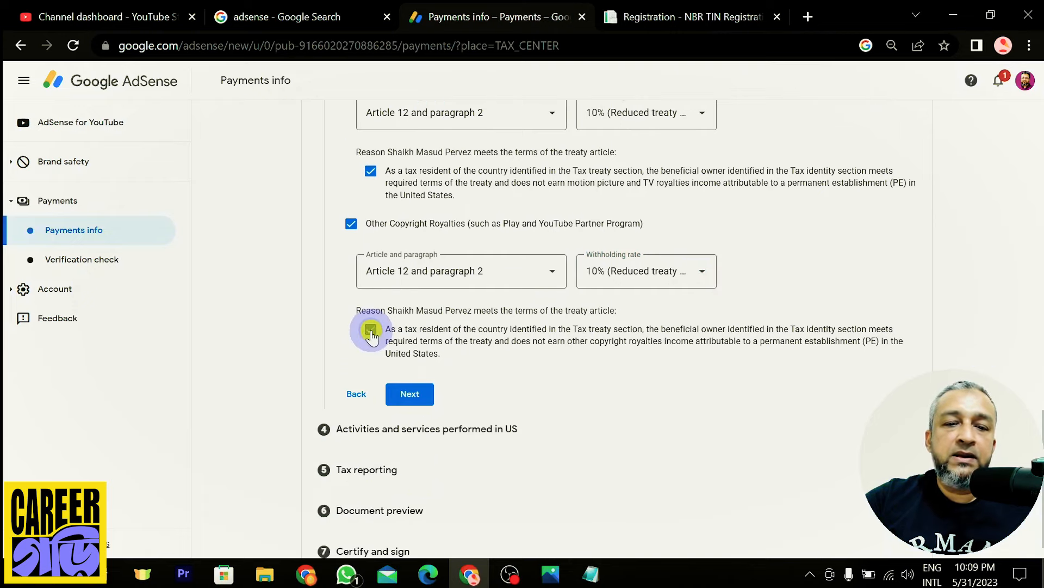
pyautogui.click(411, 394)
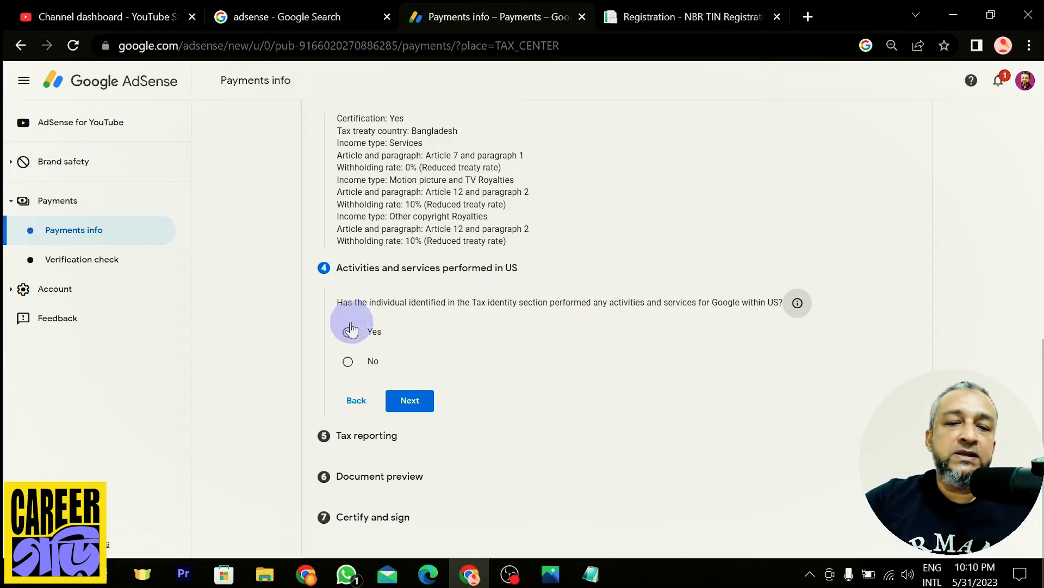
# Answer No to performing activities in the US and continue to Tax reporting
pyautogui.click(348, 361)
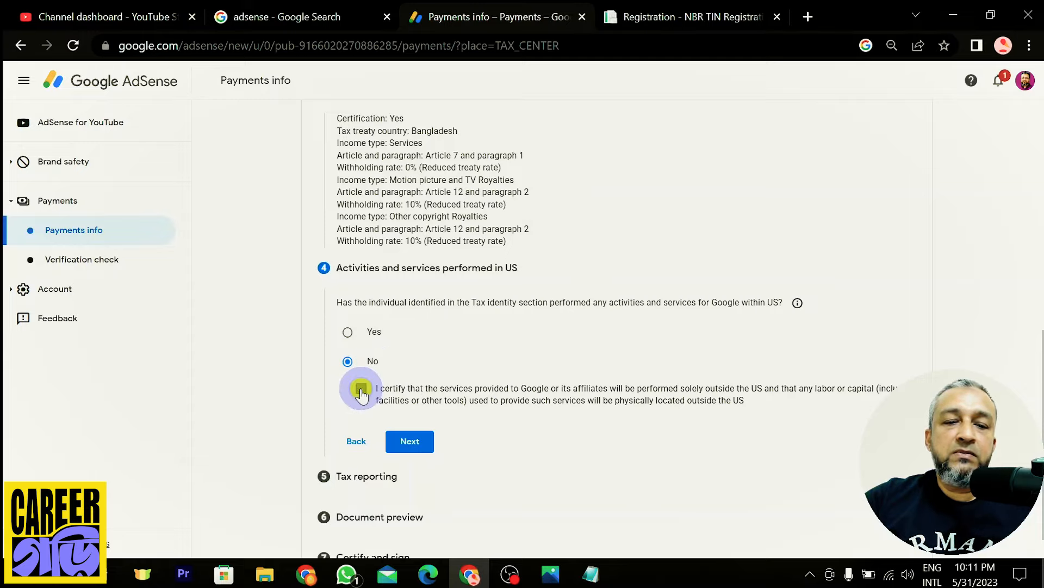
pyautogui.scroll(-1, 593, 326)
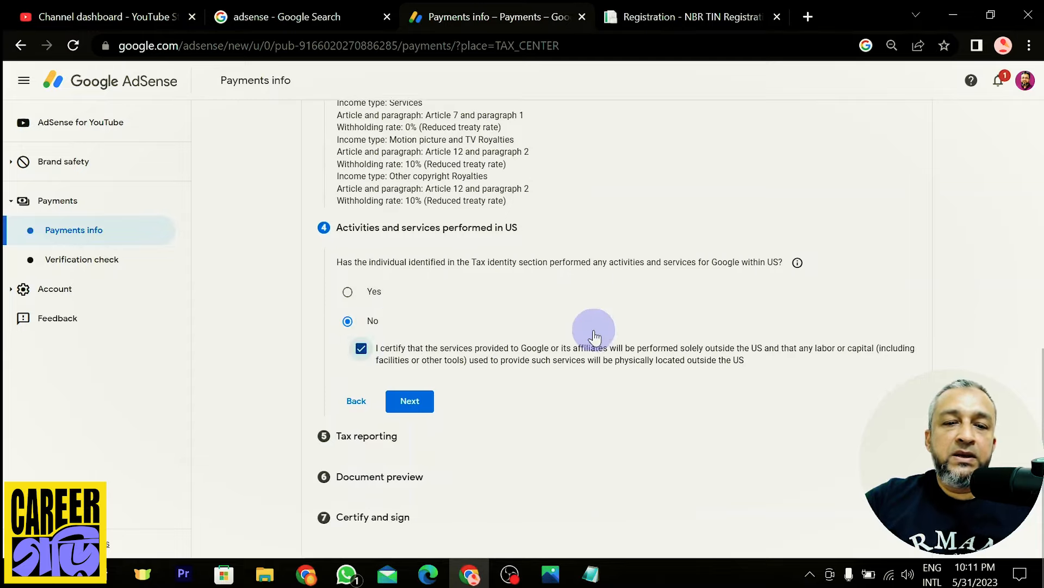
pyautogui.click(414, 401)
# Keep Go paperless selected and read through the paperless delivery agreement text
pyautogui.scroll(-1, 732, 256)
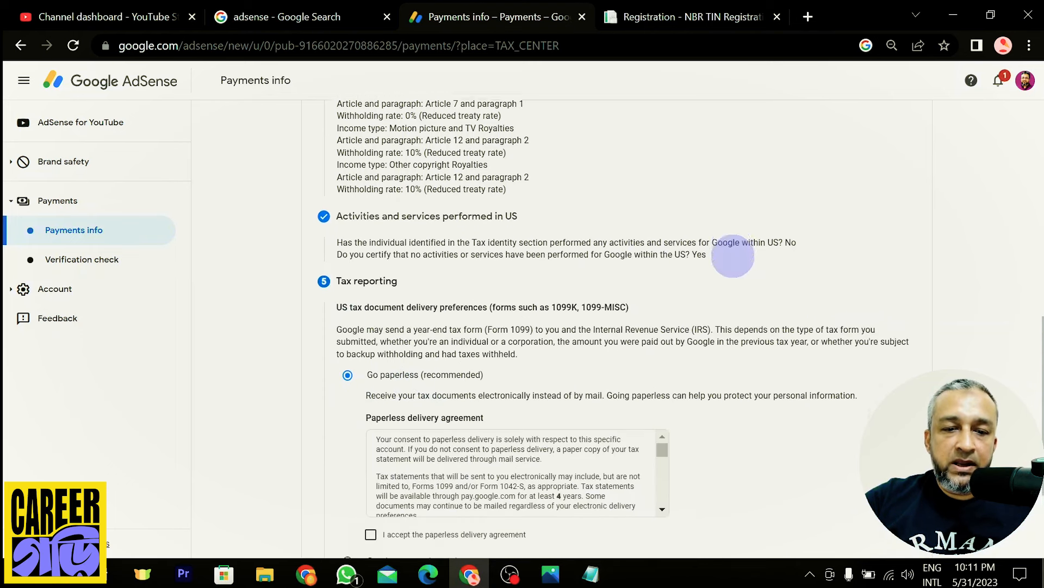
pyautogui.scroll(-3, 733, 255)
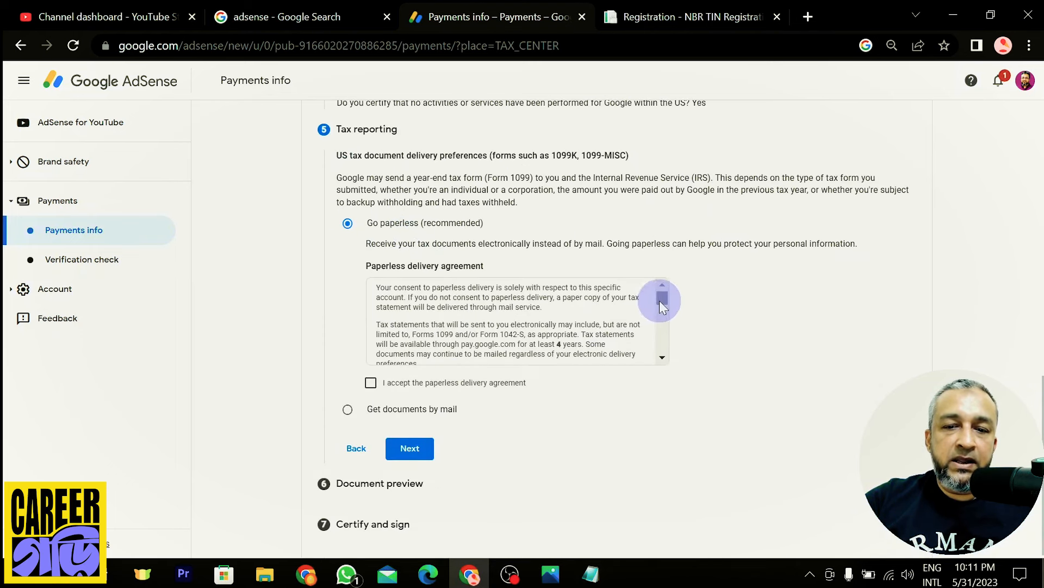
pyautogui.moveTo(659, 300); pyautogui.dragTo(663, 354)
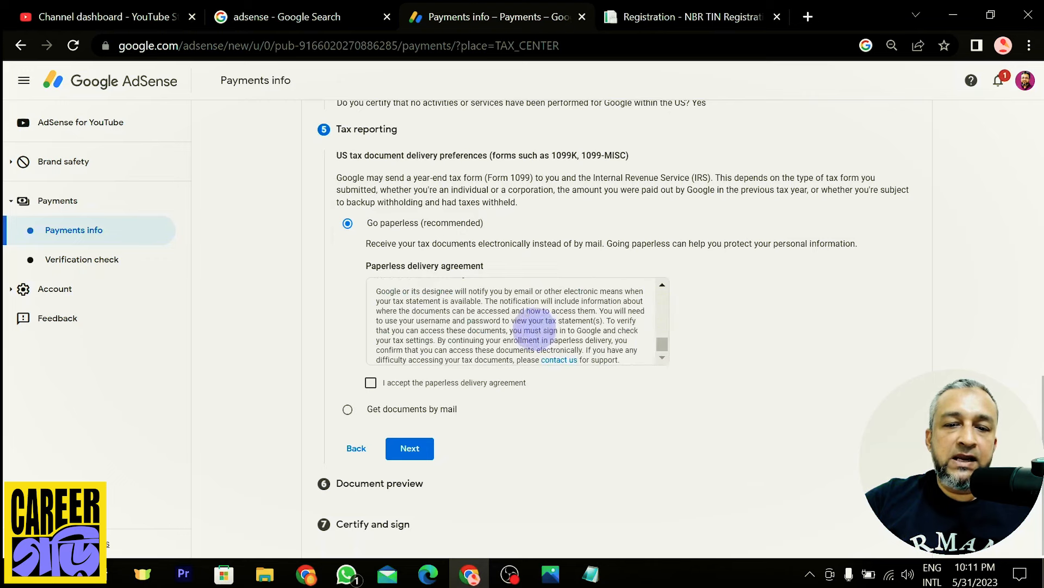
pyautogui.moveTo(503, 321); pyautogui.dragTo(565, 351)
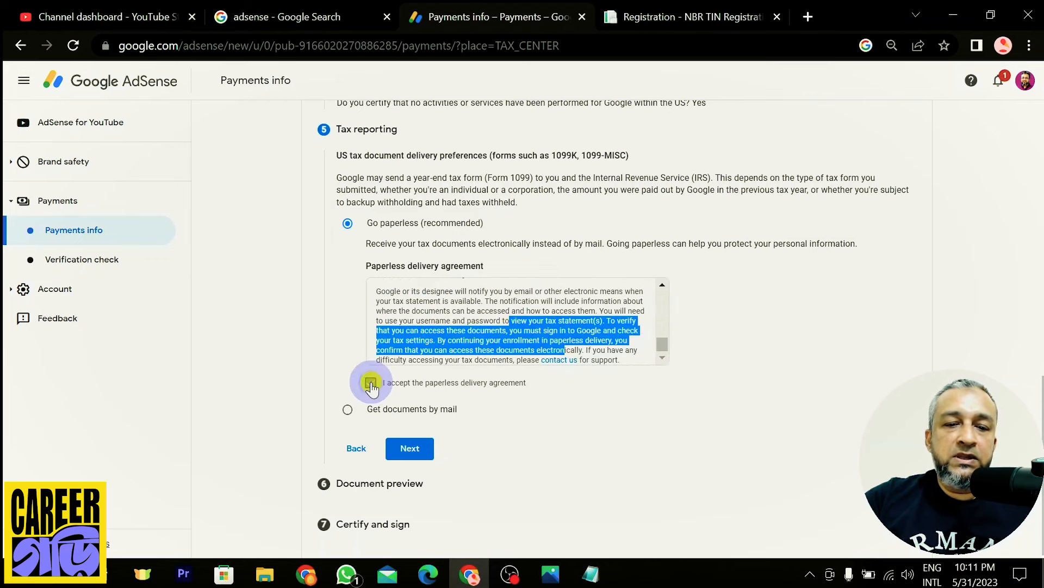
pyautogui.scroll(-1, 356, 334)
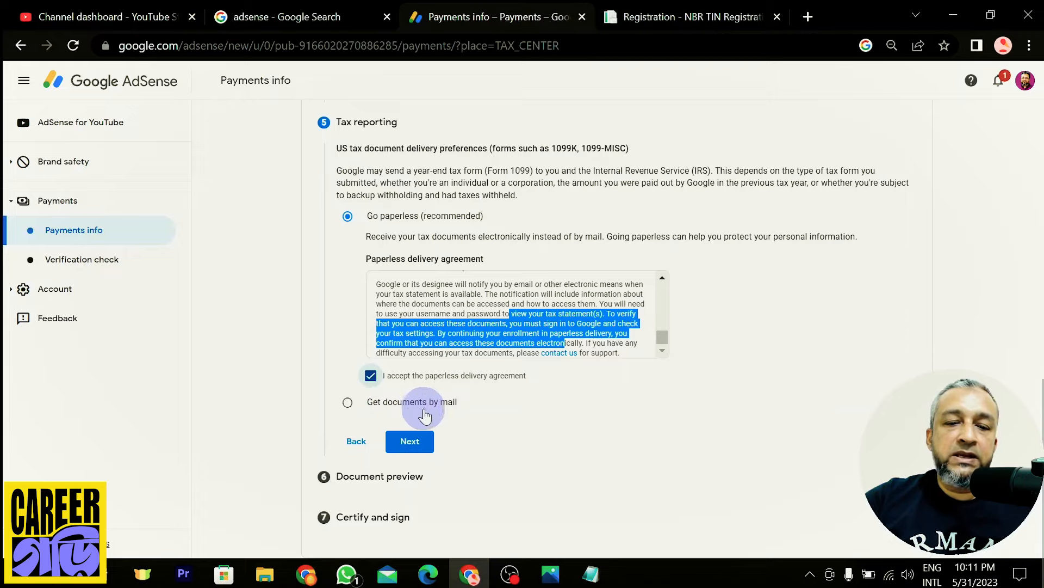
# Leave Tax reporting, confirm the four generated W-8BEN documents as reviewed, and continue
pyautogui.click(413, 440)
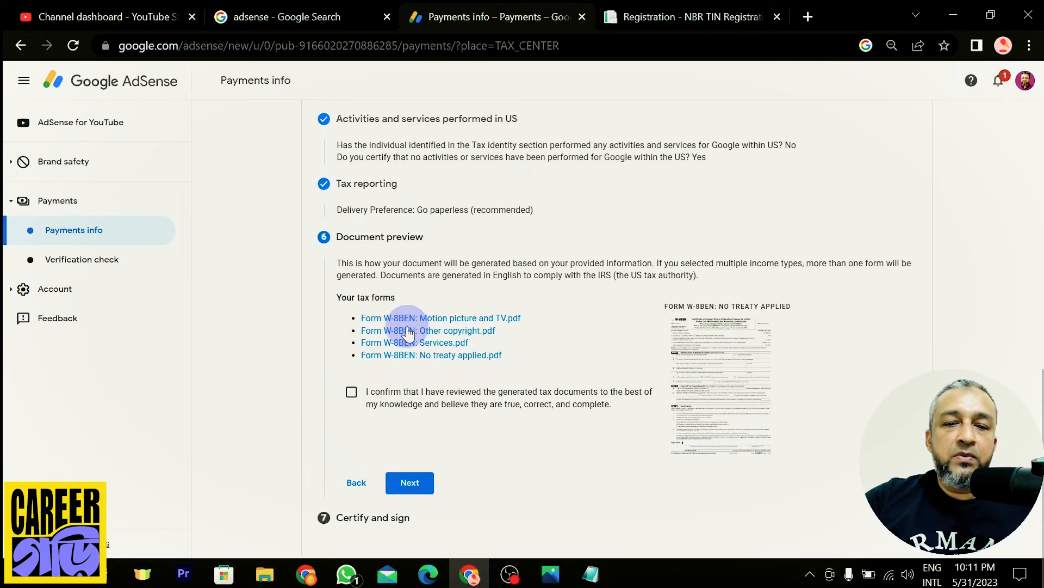
pyautogui.click(352, 393)
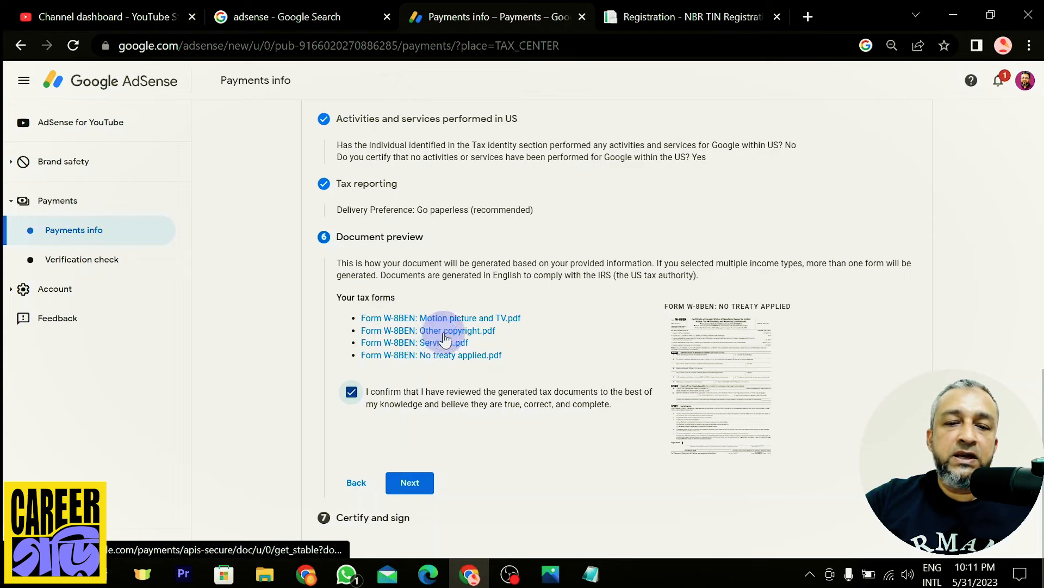
pyautogui.click(412, 484)
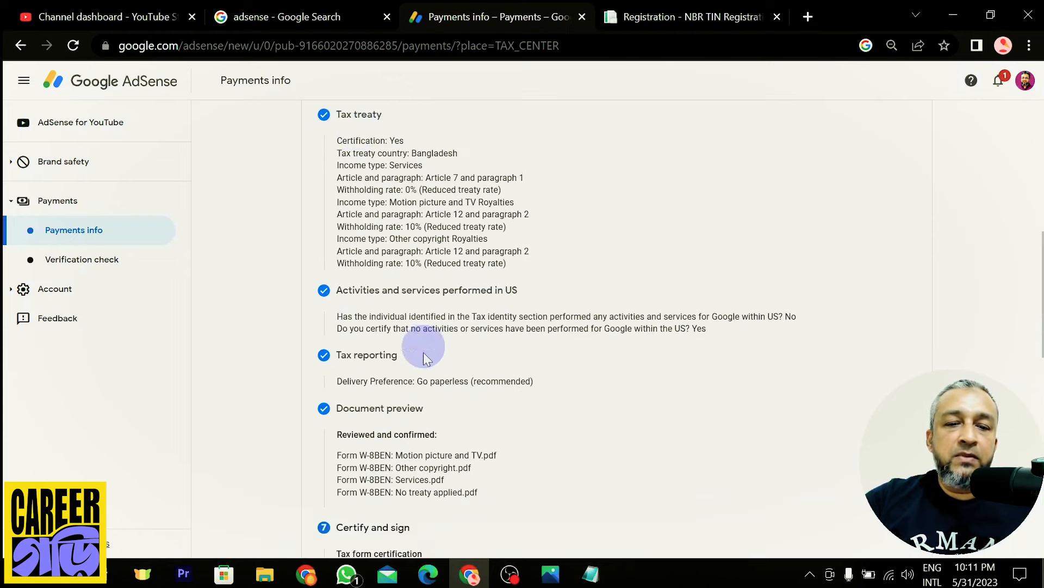
# Tick the perjury declaration and the unchanged status affidavit, then scroll down to the signature
pyautogui.scroll(-5, 466, 310)
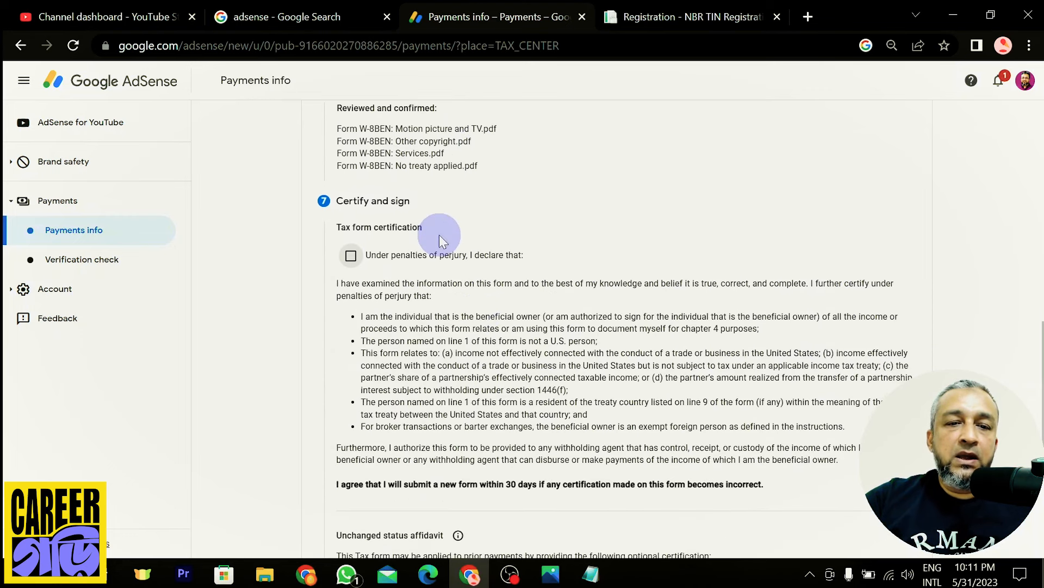
pyautogui.scroll(-3, 439, 234)
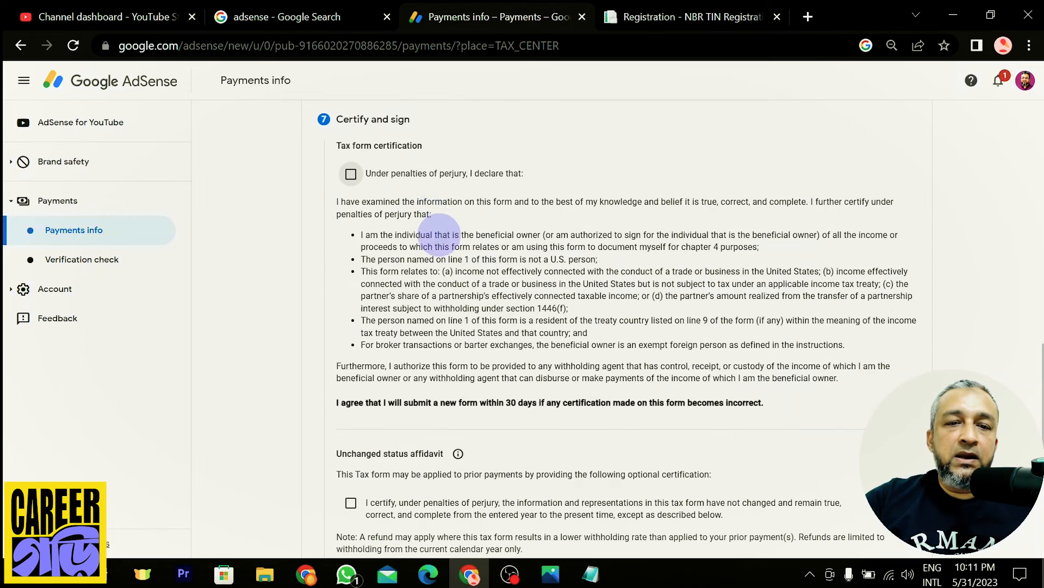
pyautogui.click(351, 175)
pyautogui.scroll(-2, 358, 446)
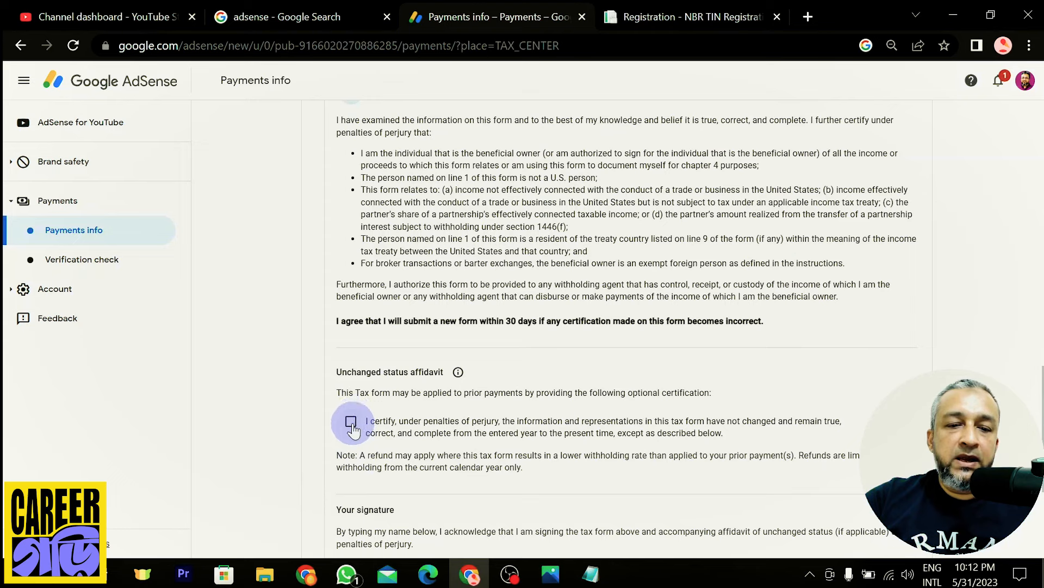
pyautogui.click(350, 422)
pyautogui.scroll(-3, 489, 396)
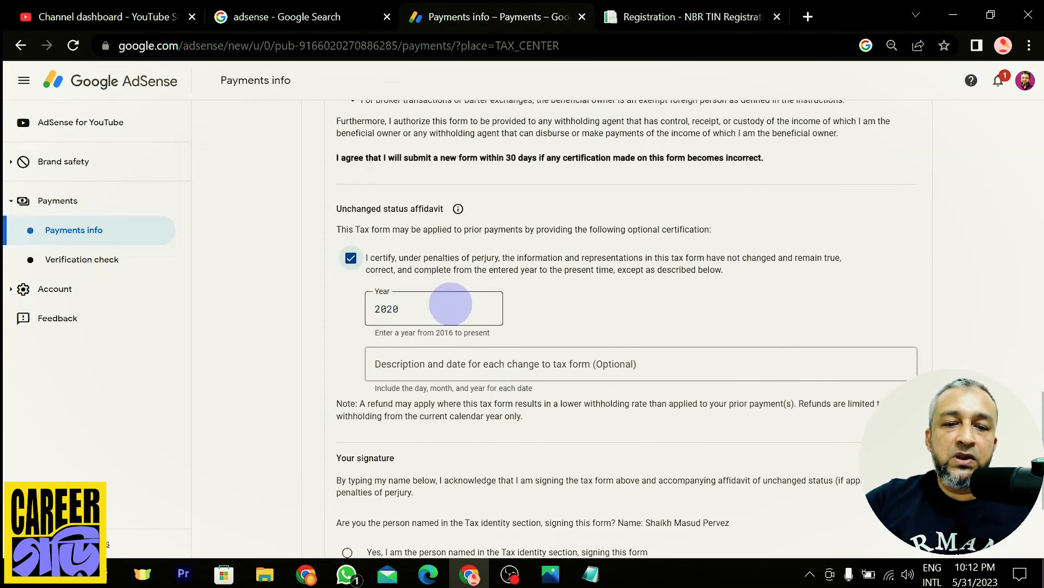
pyautogui.scroll(-2, 550, 303)
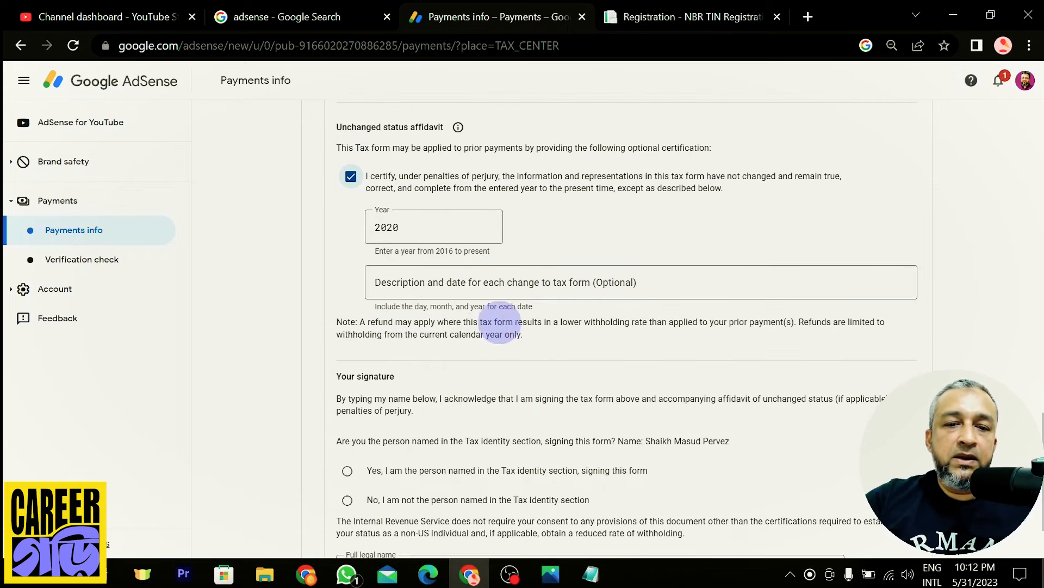
pyautogui.scroll(-2, 414, 364)
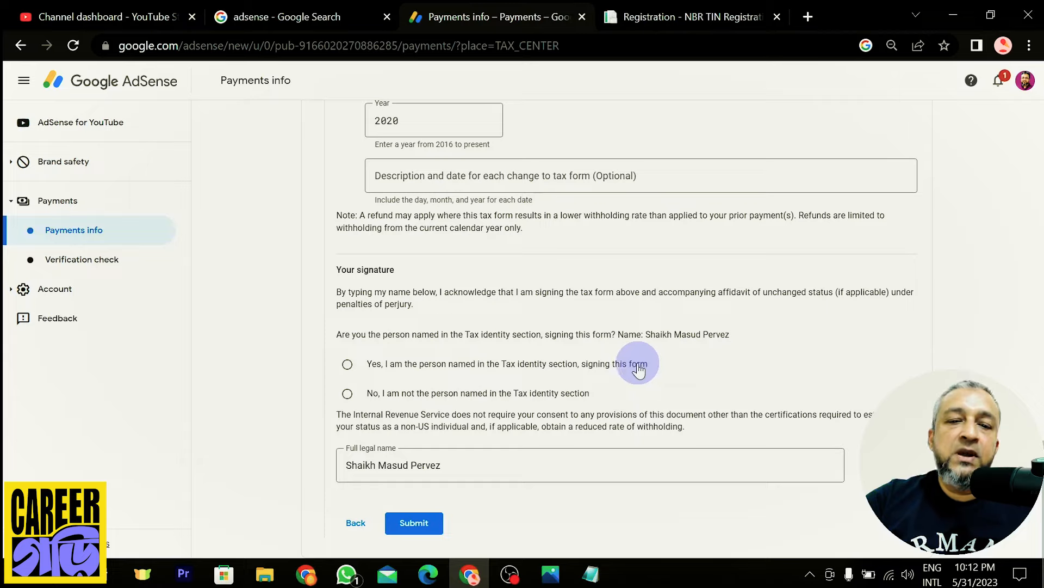
# Try declaring the signer is not the named person and paste the signer's full legal name
pyautogui.click(347, 365)
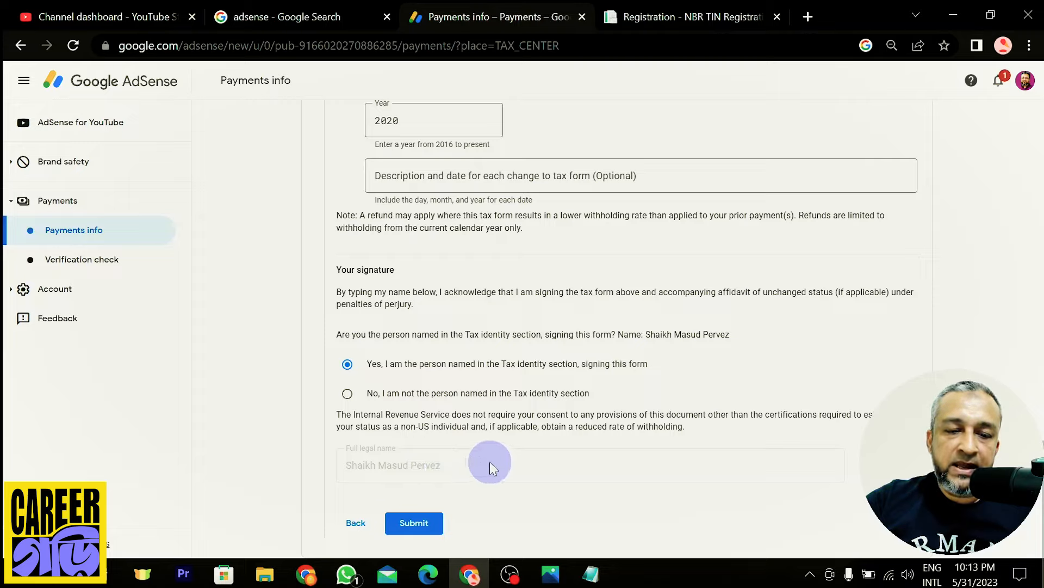
pyautogui.click(348, 394)
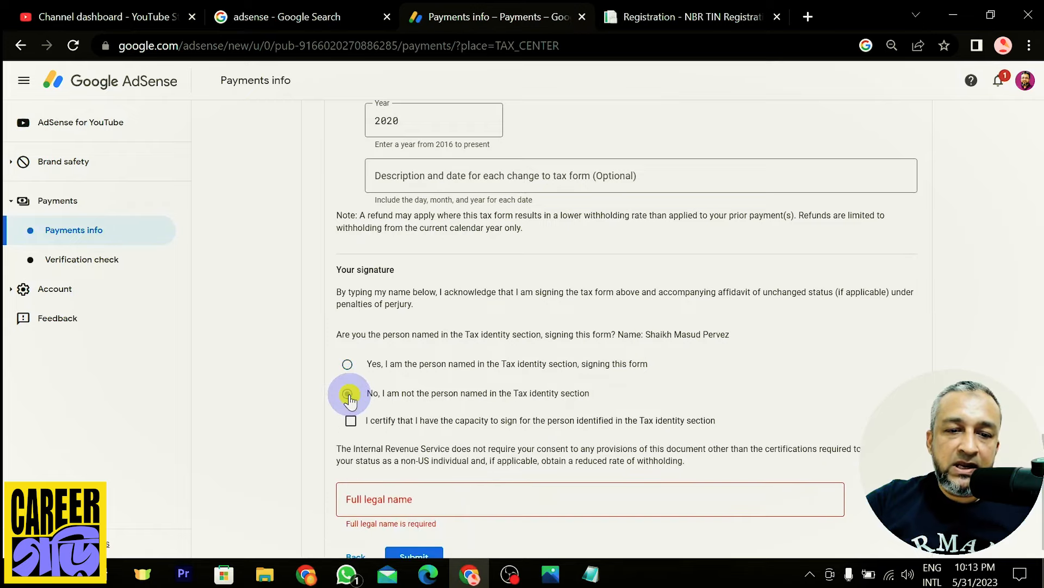
pyautogui.click(464, 501)
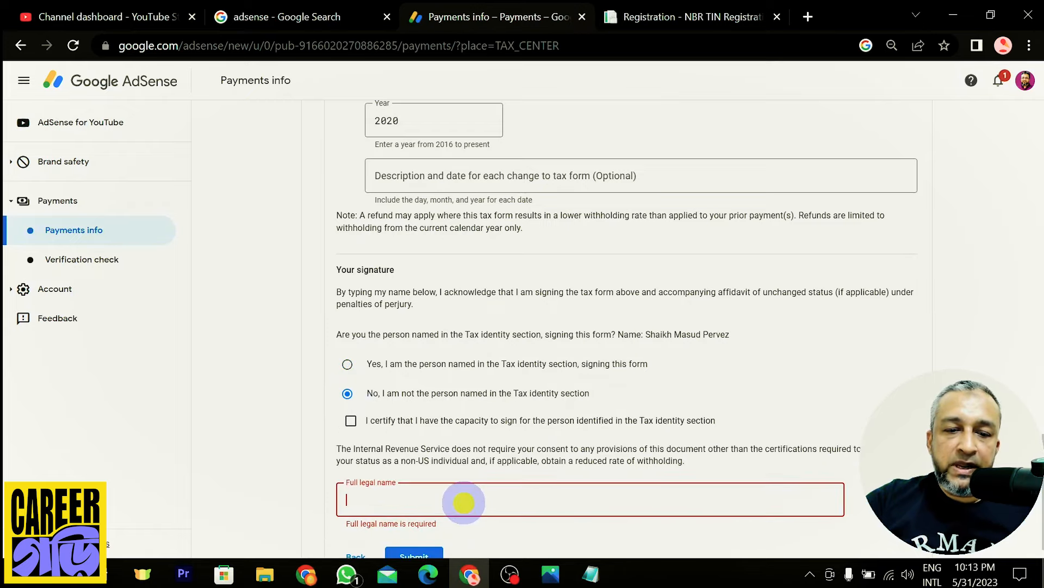
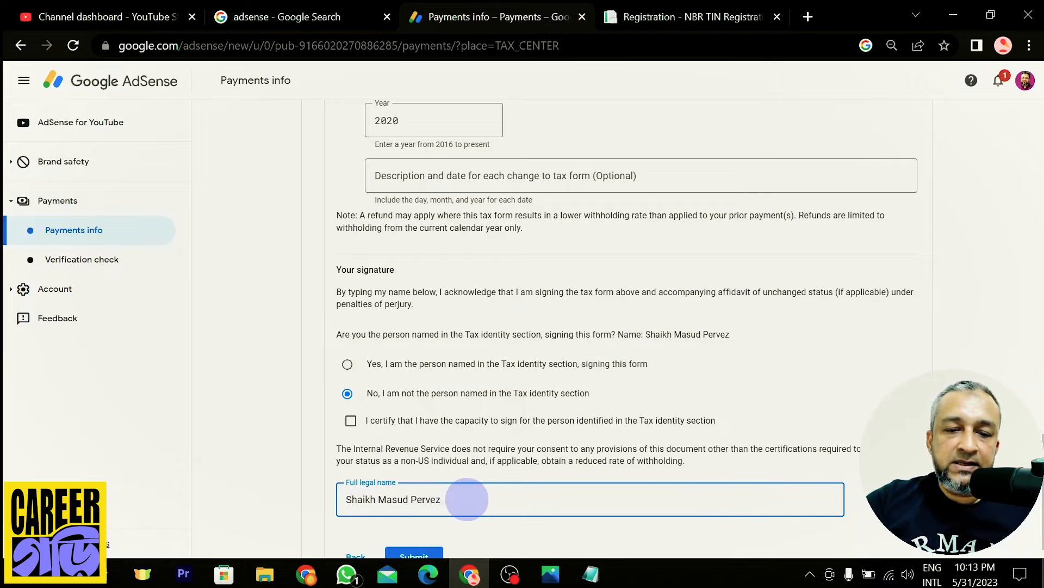
# Clear the entered name and choose 'Yes, I am the person named' in Tax identity
pyautogui.click(466, 499)
pyautogui.tripleClick(467, 499)
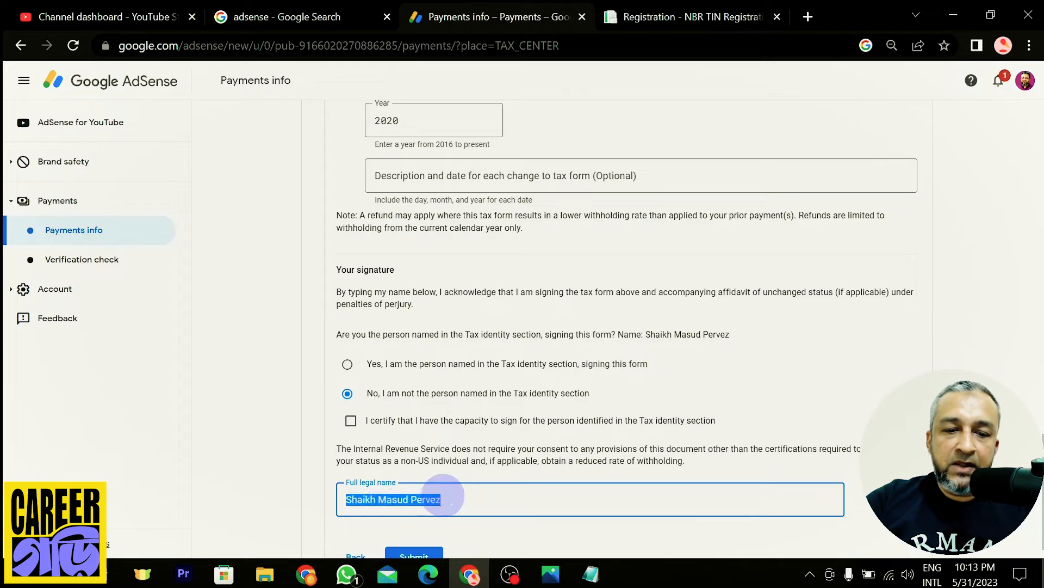
pyautogui.press('BackSpace')
pyautogui.click(347, 364)
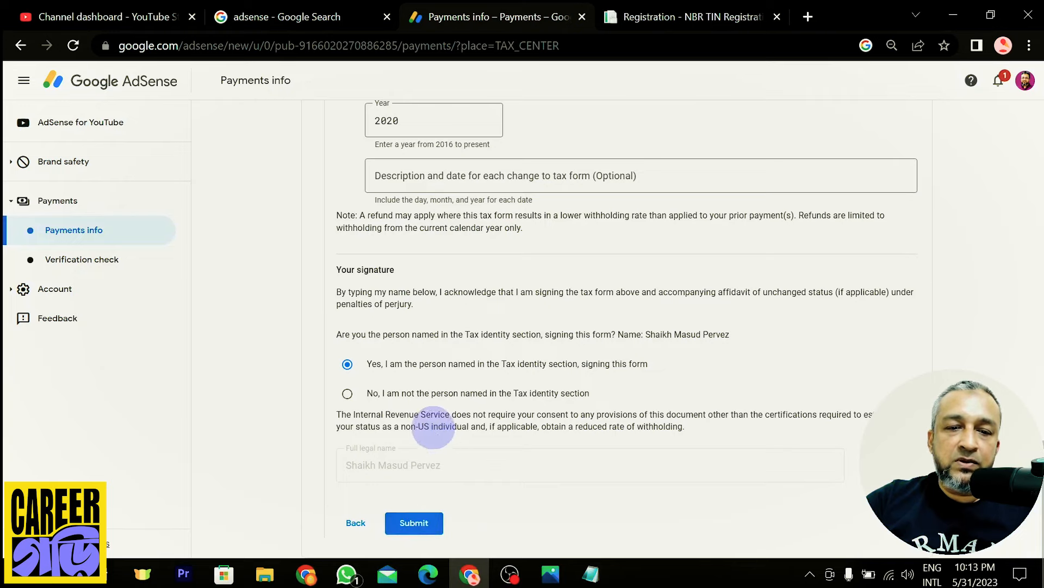
pyautogui.scroll(5, 432, 490)
pyautogui.scroll(6, 480, 402)
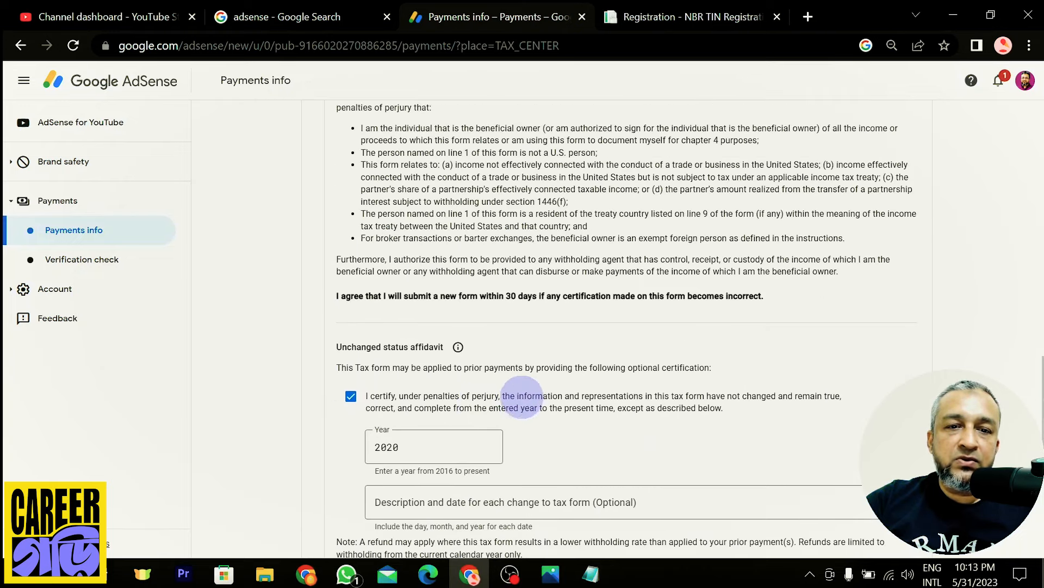
pyautogui.scroll(6, 523, 391)
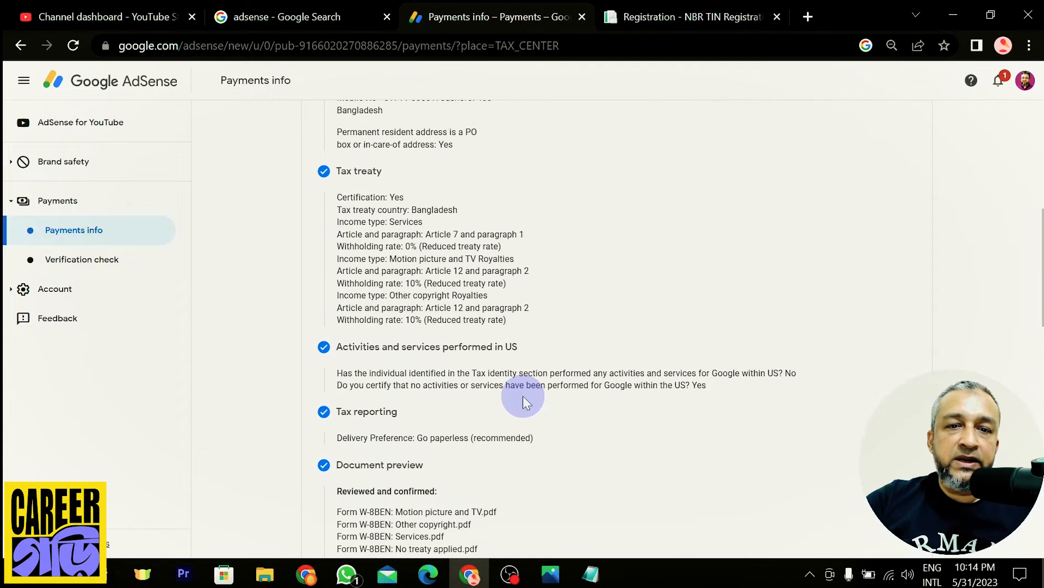
pyautogui.scroll(-15, 524, 396)
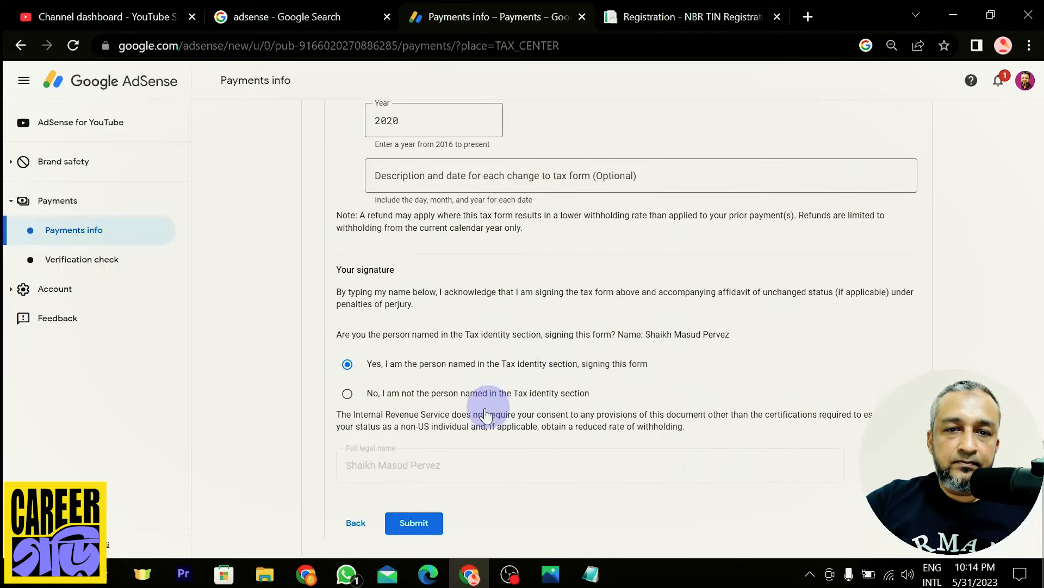
# Submit the completed W-8BEN form and review the accepted tax info confirmation
pyautogui.click(416, 521)
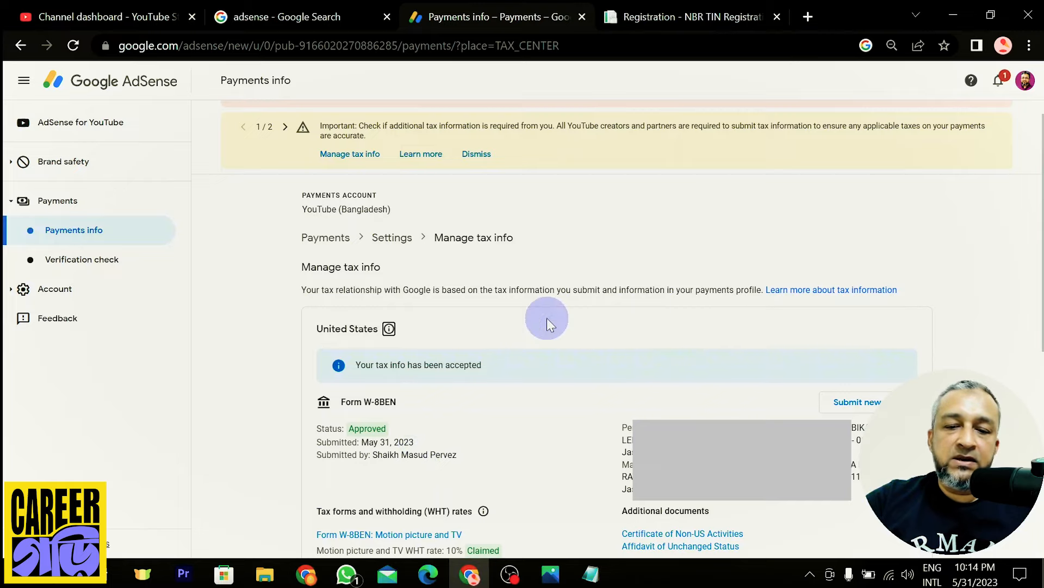
pyautogui.scroll(-7, 561, 334)
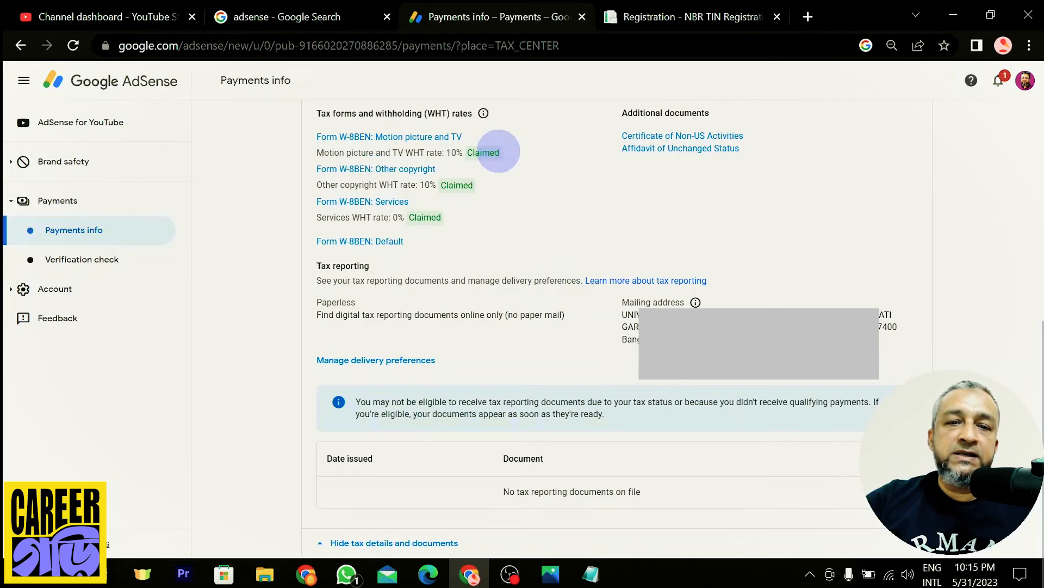
# Highlight the Claimed 10% motion picture and 10% other copyright withholding rates
pyautogui.moveTo(499, 153); pyautogui.dragTo(446, 152)
pyautogui.moveTo(474, 185); pyautogui.dragTo(393, 218)
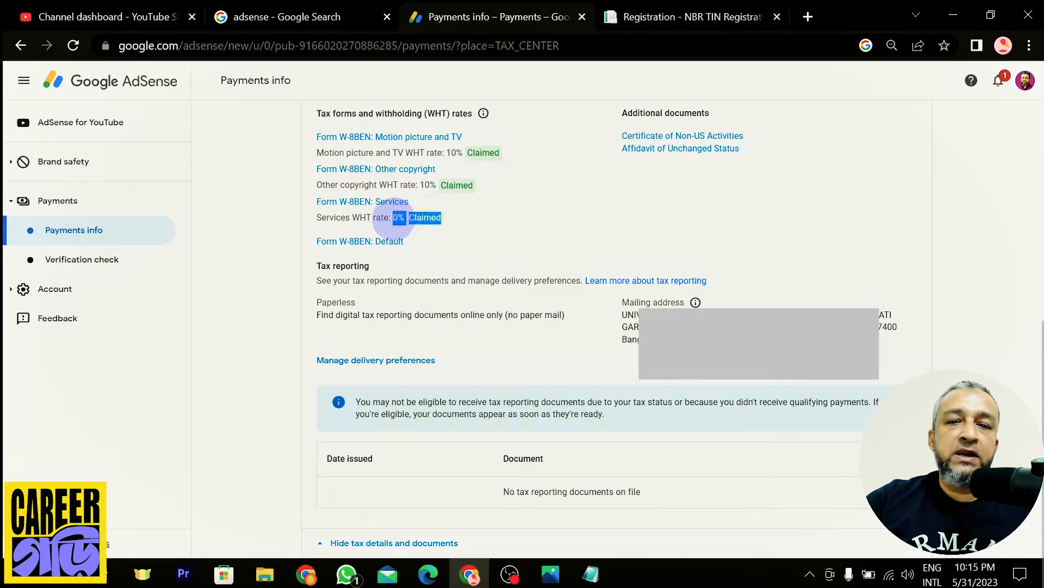